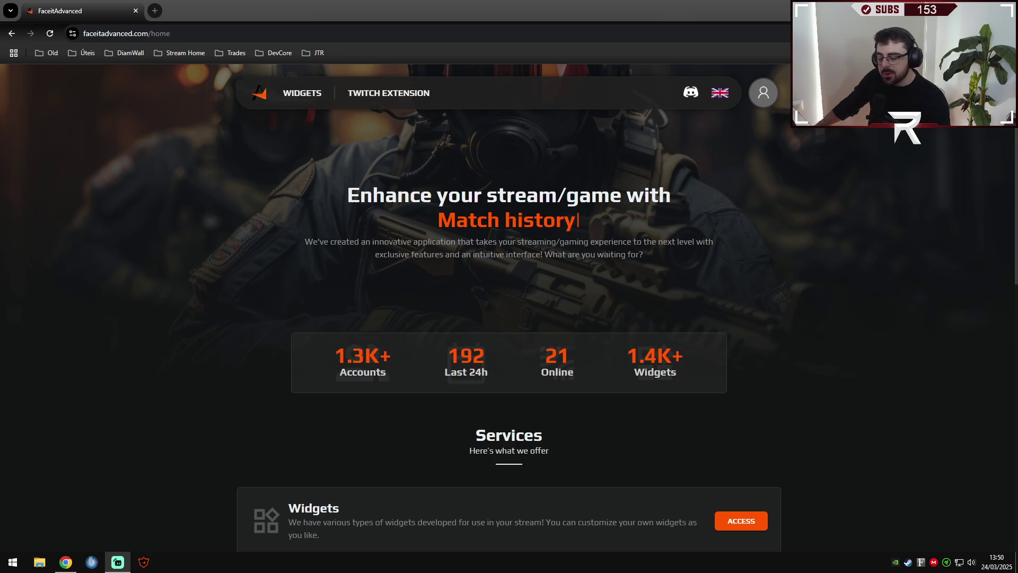
- Sign in to FaceitAdvanced by continuing with the already logged-in FACEIT account
click(822, 128)
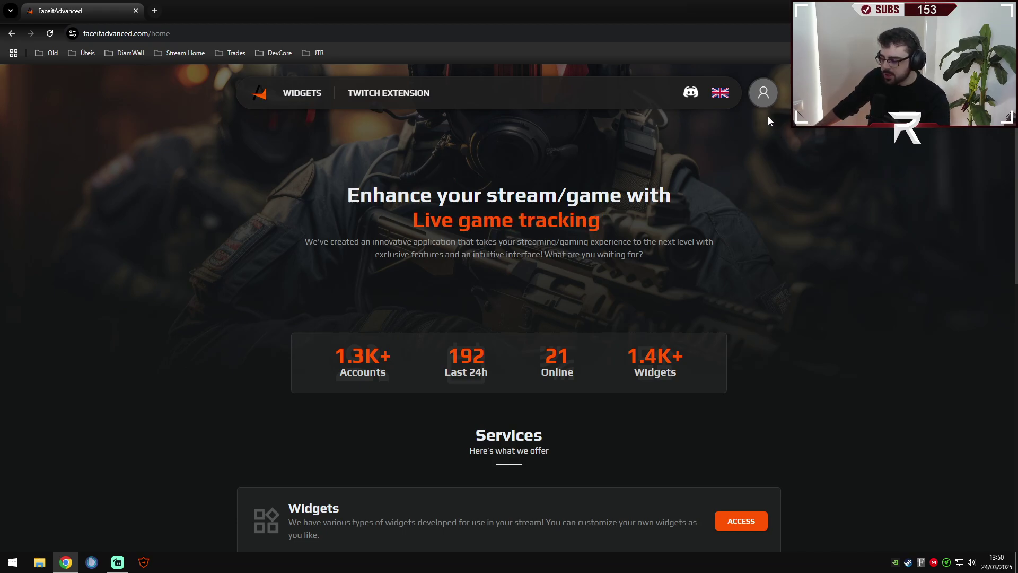
double_click(166, 34)
drag(116, 35, 172, 35)
click(785, 136)
click(762, 94)
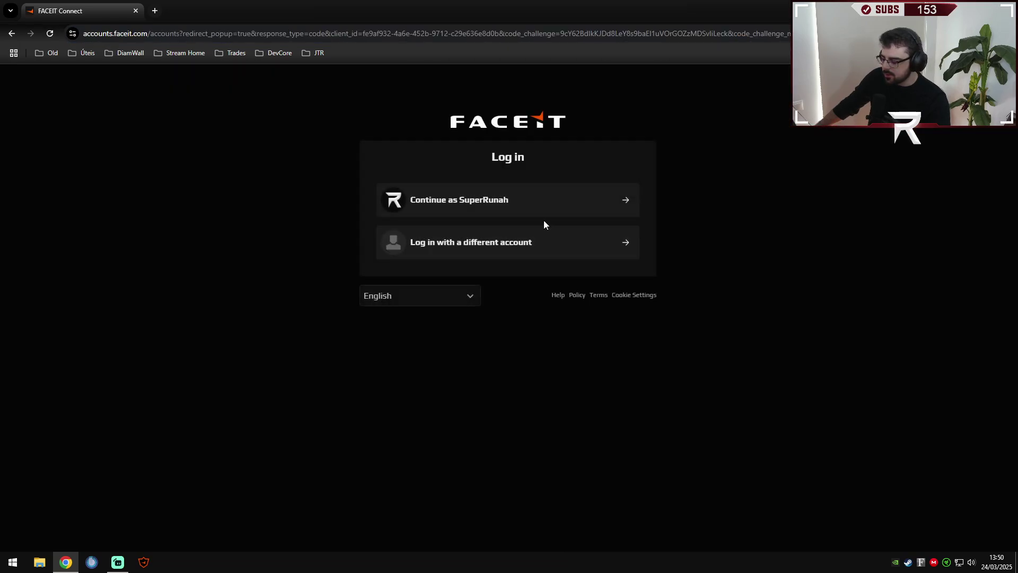
click(636, 207)
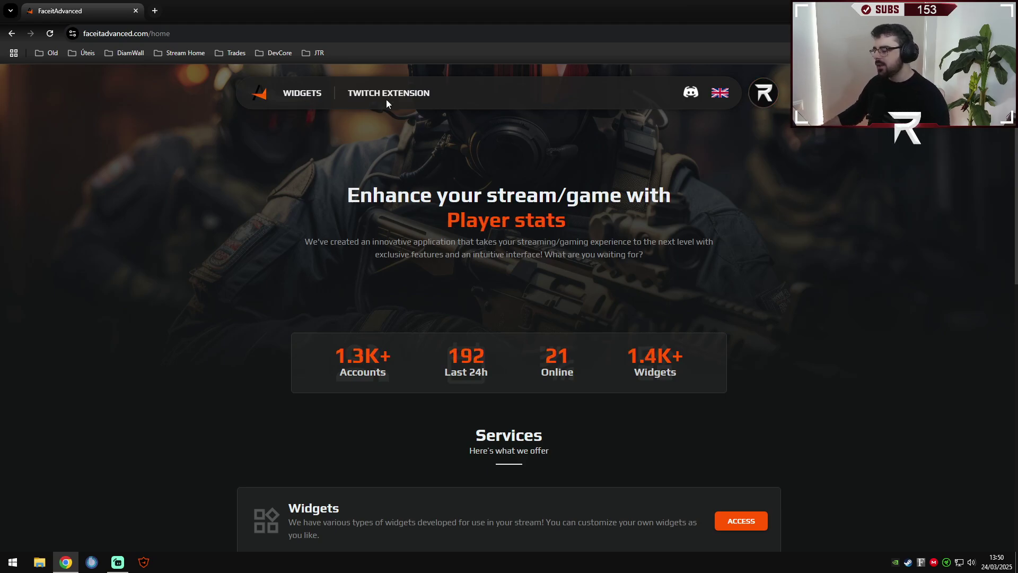
- From the account settings page, connect a Twitch account alongside the Faceit account
click(757, 103)
click(759, 161)
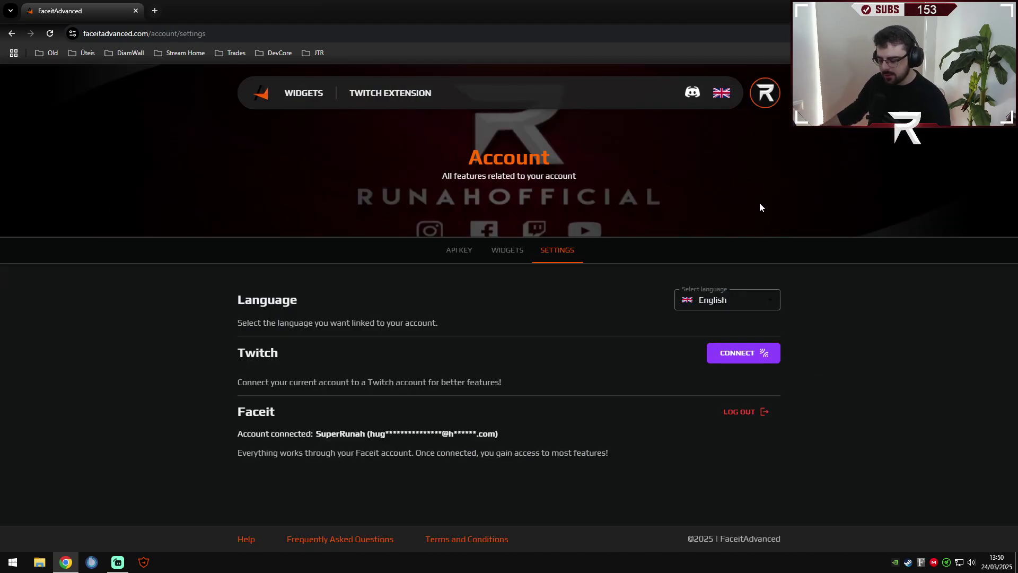
click(748, 364)
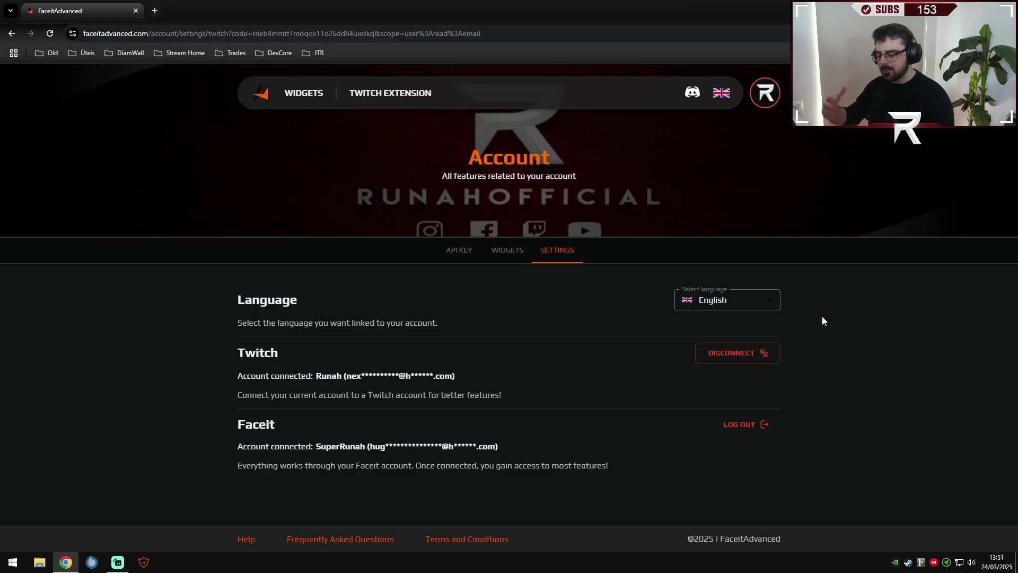
- Browse the widgets catalogue (ELO v1, v2, v3, Map, Live) down to the Final card
click(297, 94)
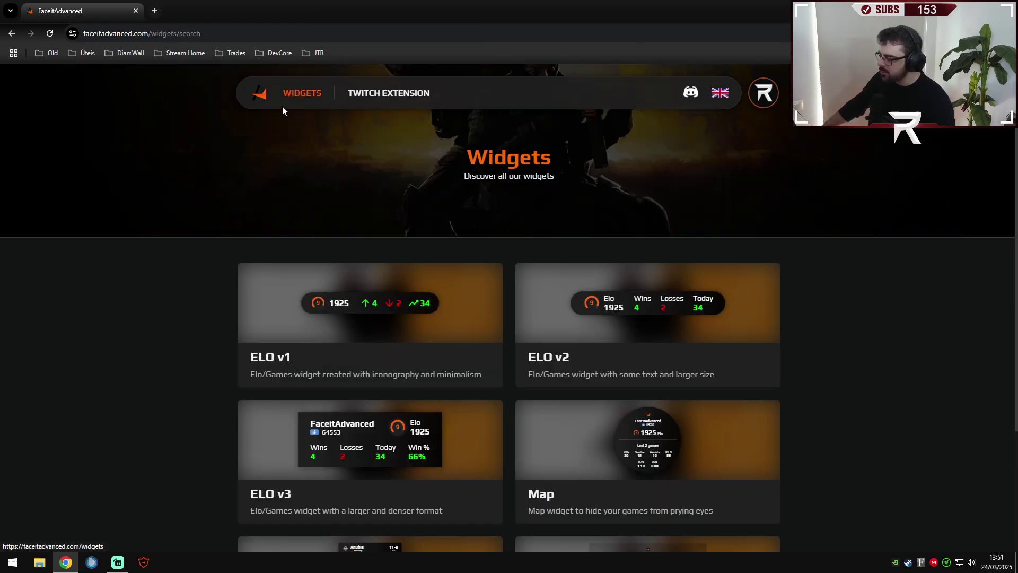
scroll(205, 229, down, 3)
scroll(372, 236, up, 1)
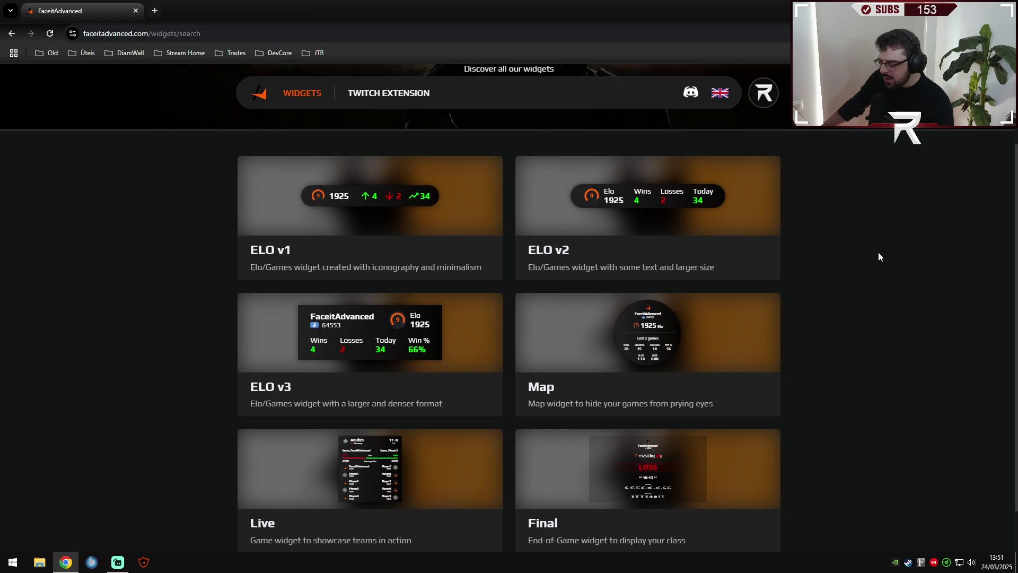
scroll(879, 253, down, 1)
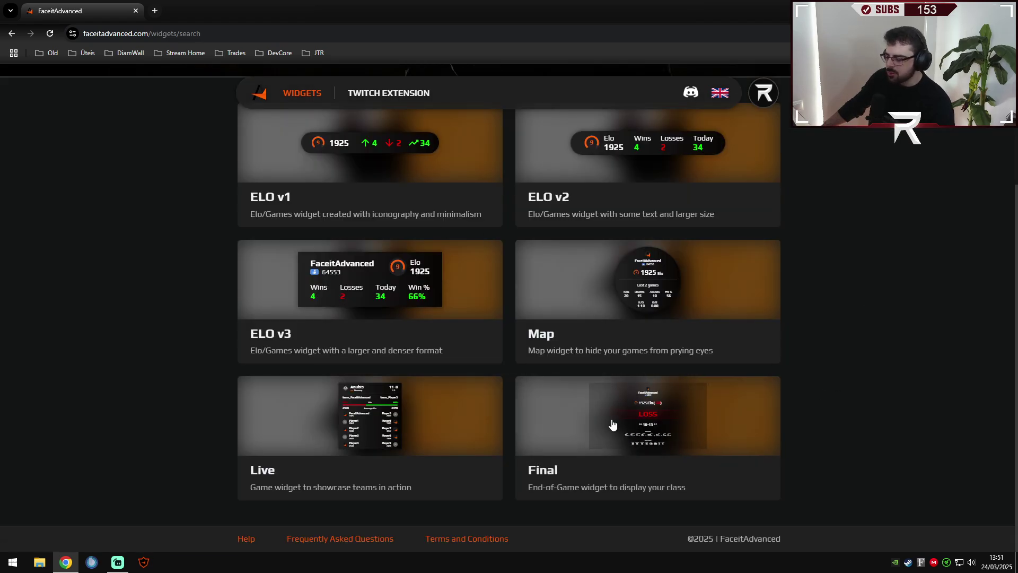
- Start a new widget from your own Widgets list, opening the ELO v1 form
click(764, 93)
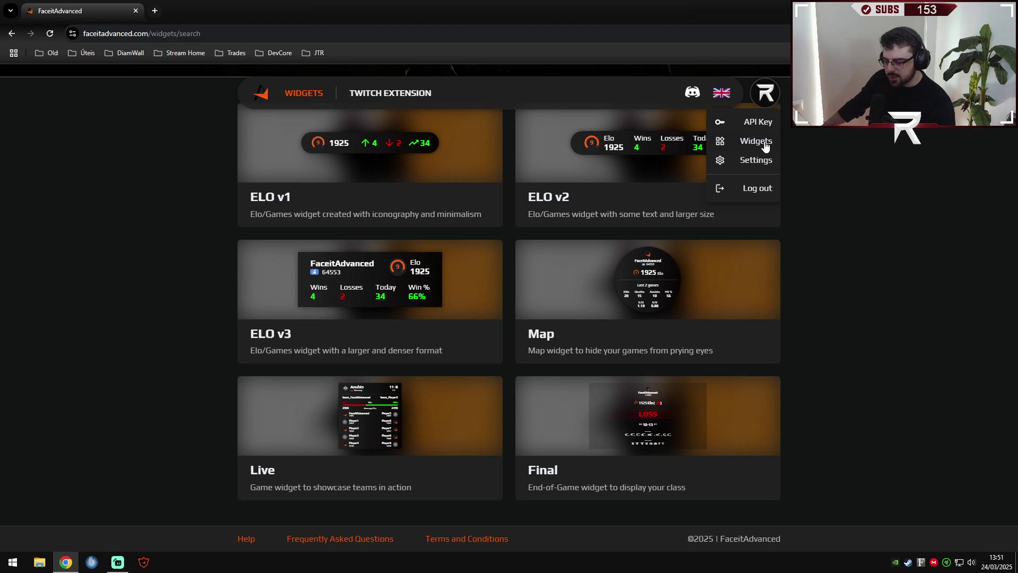
click(764, 145)
click(764, 93)
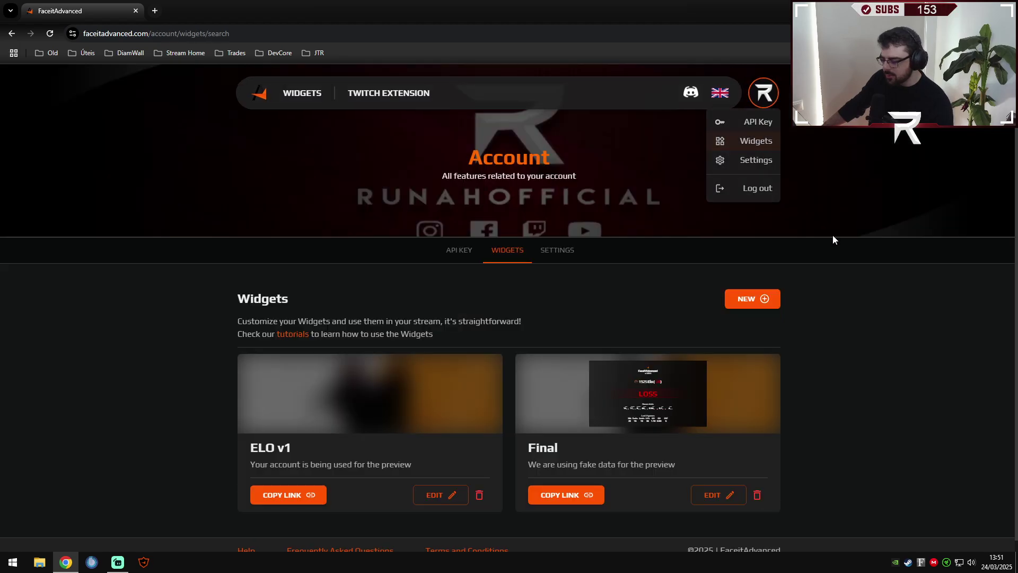
click(753, 298)
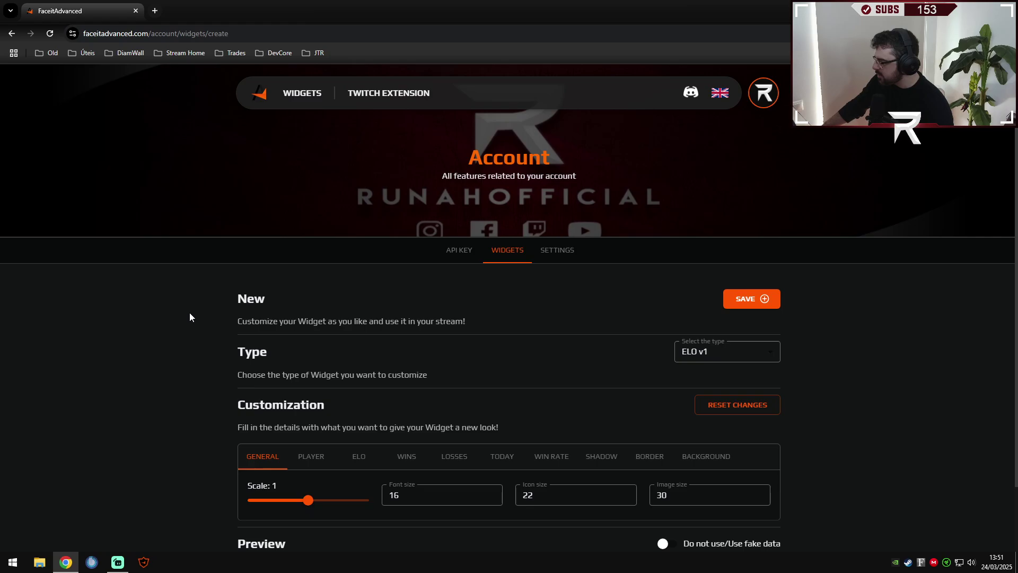
- Switch the preview to fake data, showing 2601 ELO with 1 win and 0 losses
scroll(250, 508, down, 2)
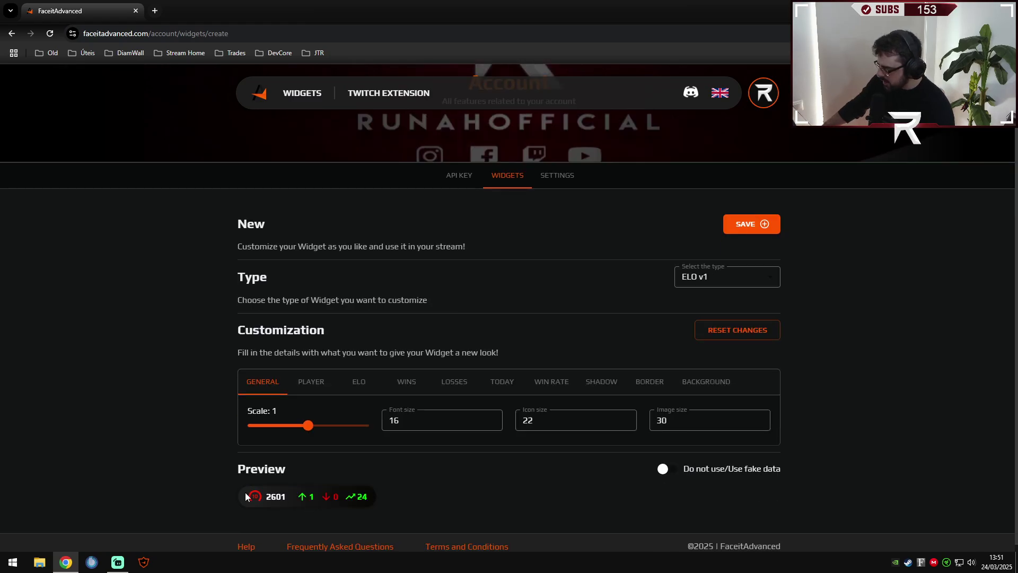
drag(245, 492, 355, 502)
click(375, 502)
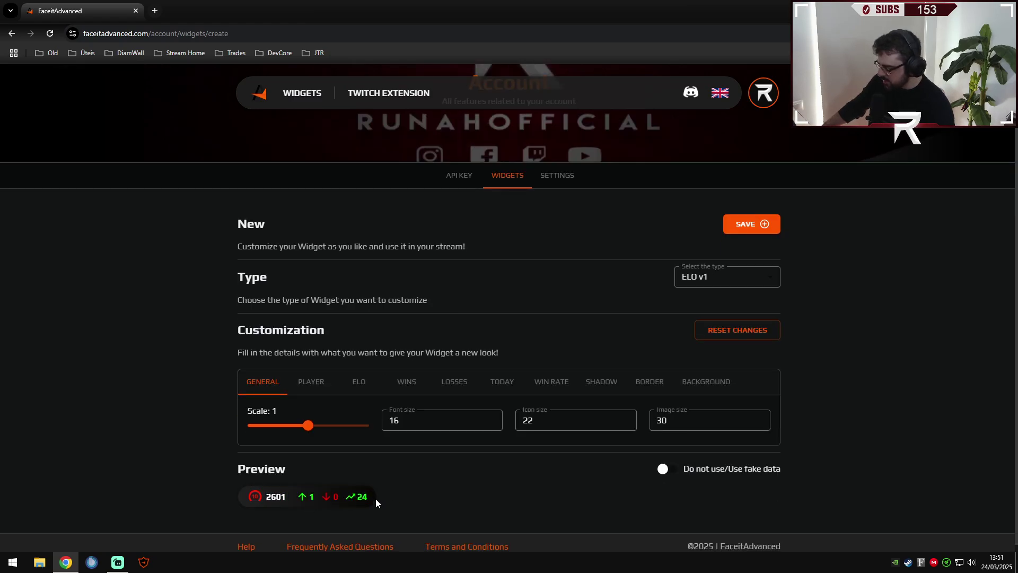
click(454, 489)
click(666, 469)
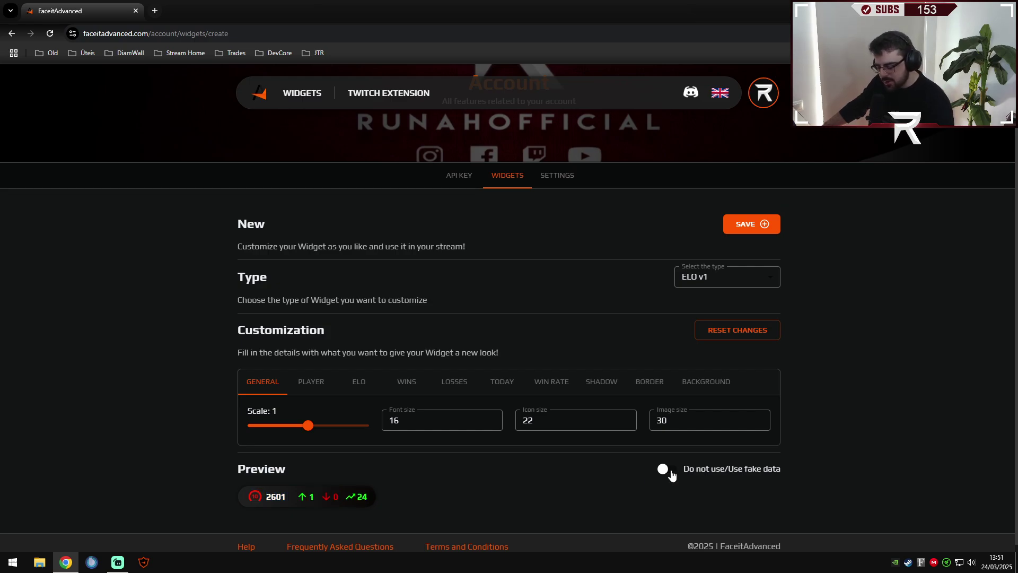
scroll(484, 474, down, 1)
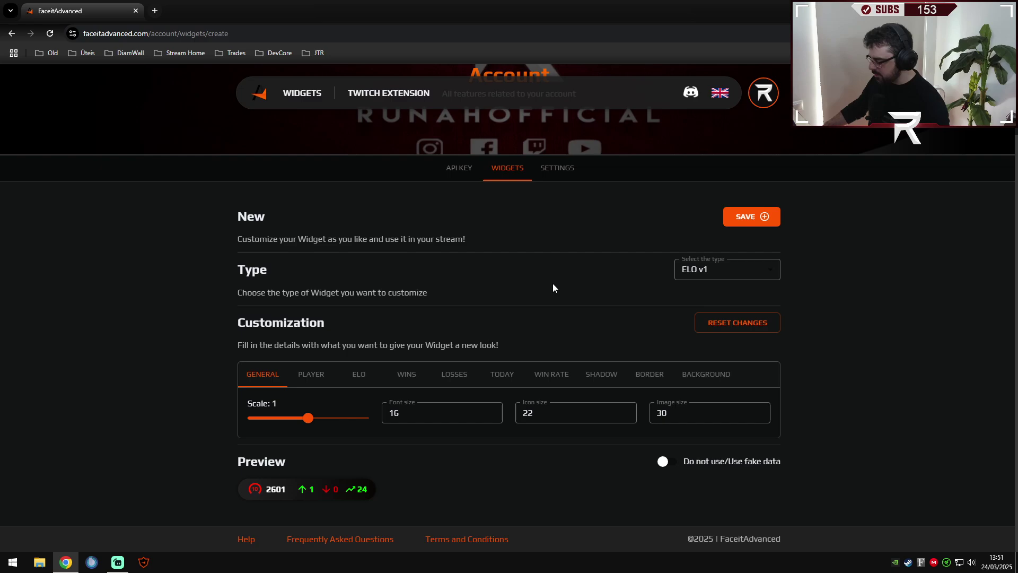
- Hide the player section of the ELO v1 widget after trying the nickname and picture toggles
triple_click(164, 241)
click(212, 283)
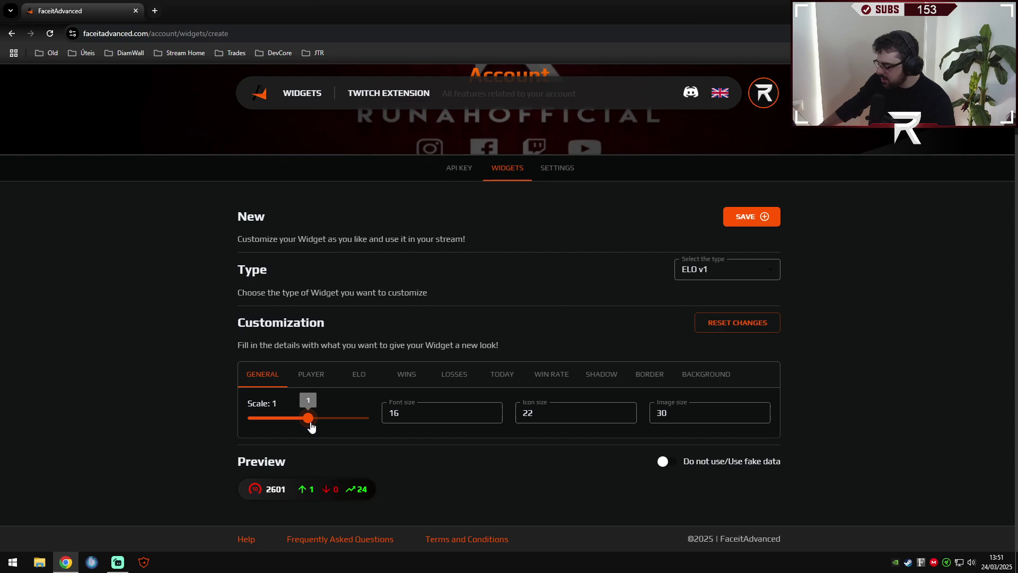
click(311, 375)
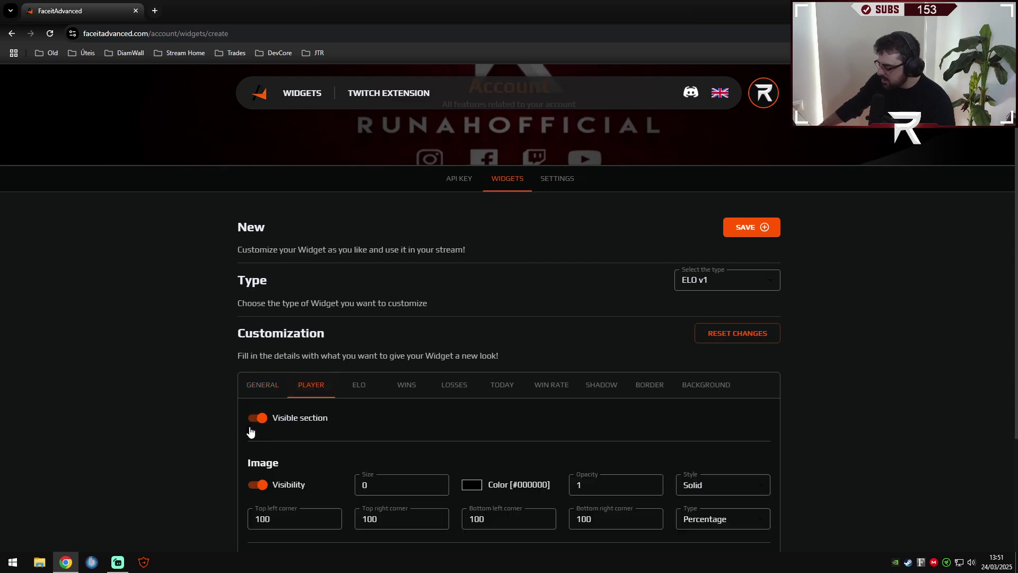
scroll(251, 432, down, 3)
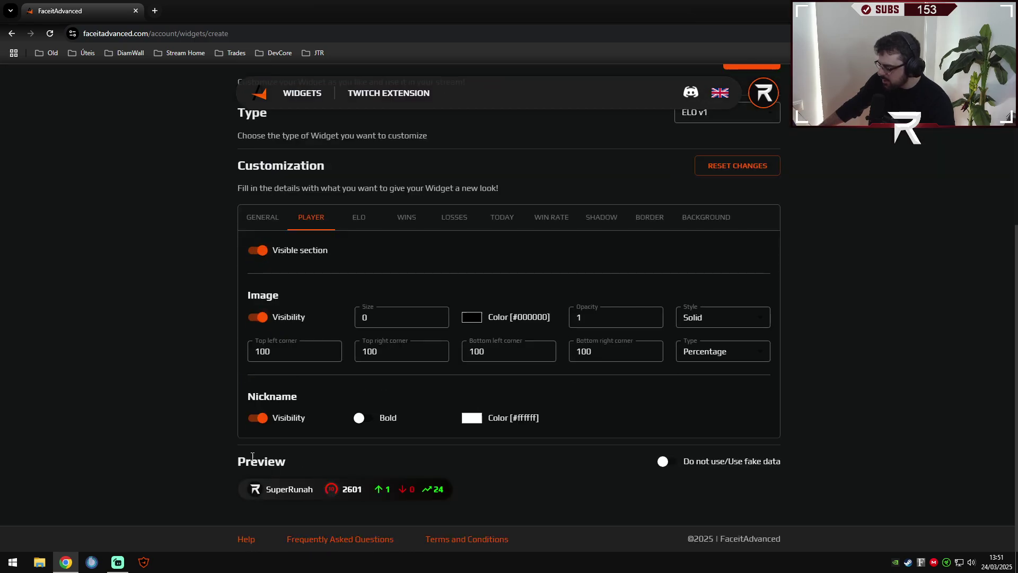
click(259, 419)
click(259, 418)
click(256, 318)
click(257, 319)
click(259, 251)
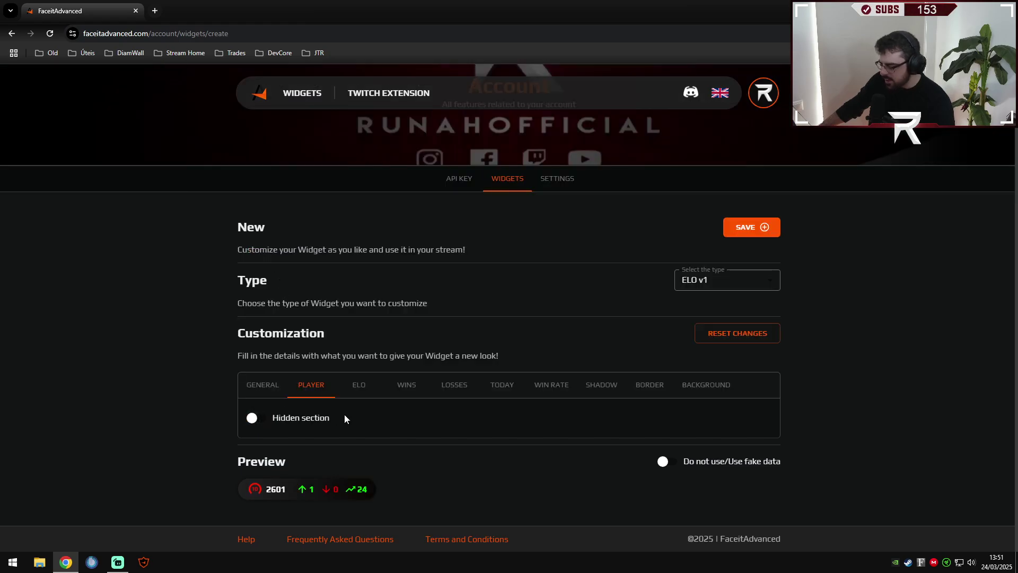
- Set the wins icon to a circled up-arrow and the losses icon to a slashed circle
click(361, 389)
scroll(385, 394, down, 3)
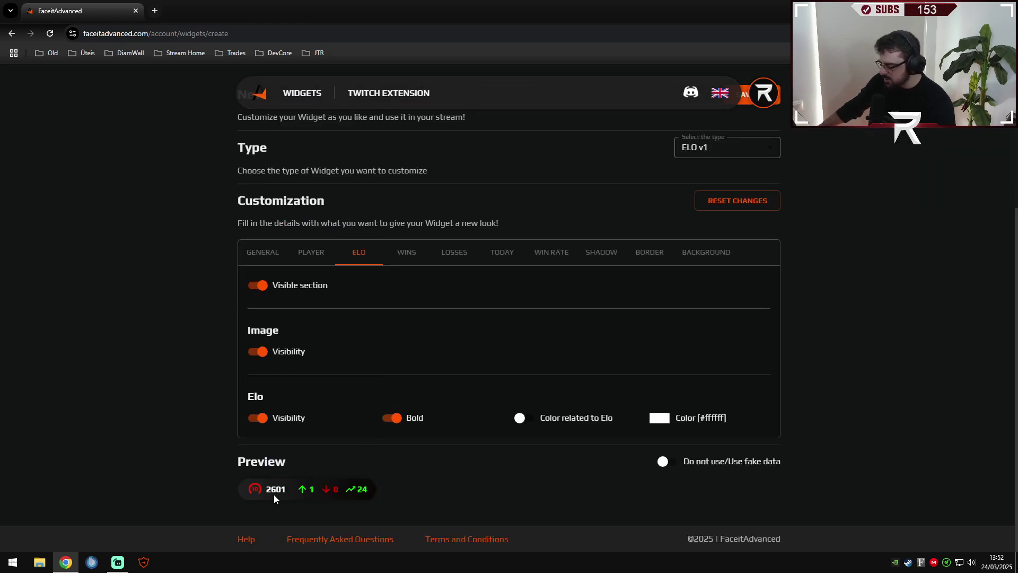
click(406, 253)
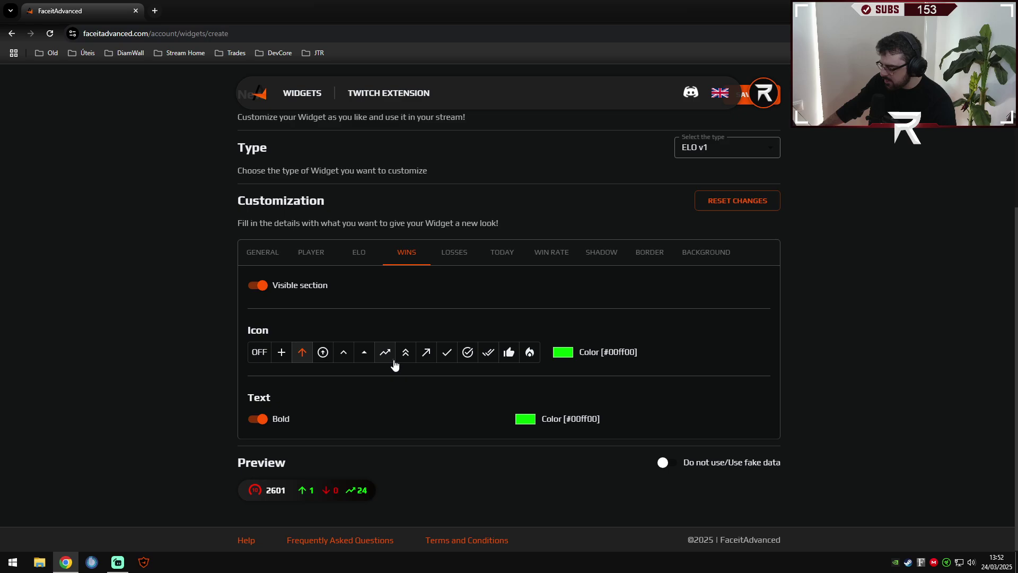
click(322, 352)
click(463, 253)
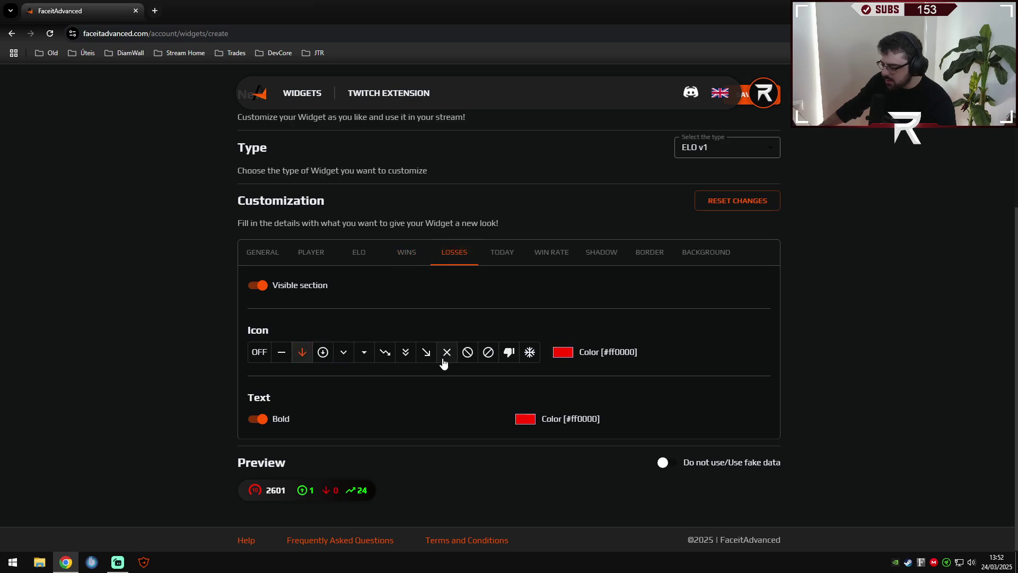
click(489, 353)
click(501, 252)
- Turn the win rate section off so it no longer appears in the widget
scroll(612, 380, down, 2)
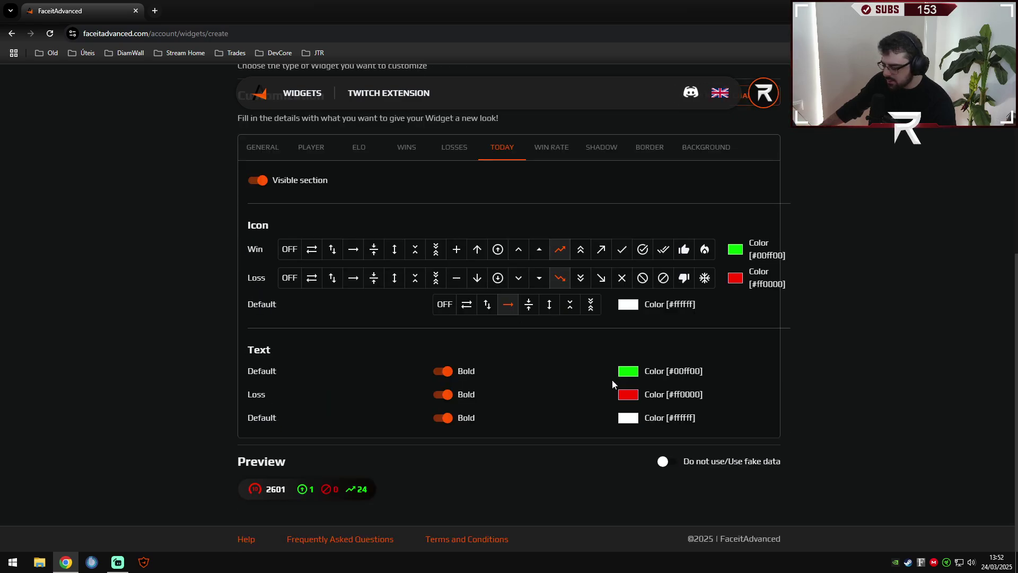
click(552, 153)
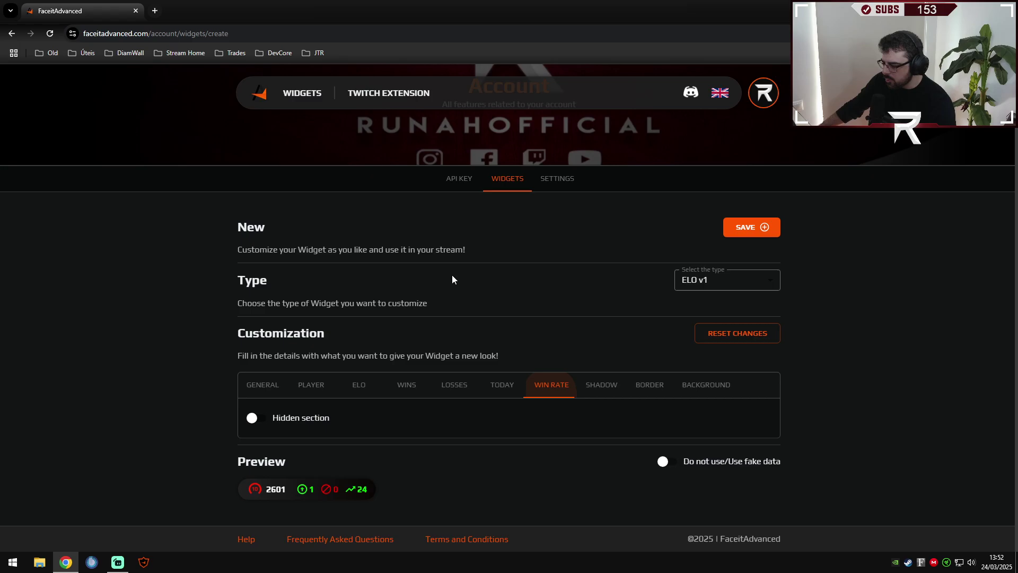
click(248, 418)
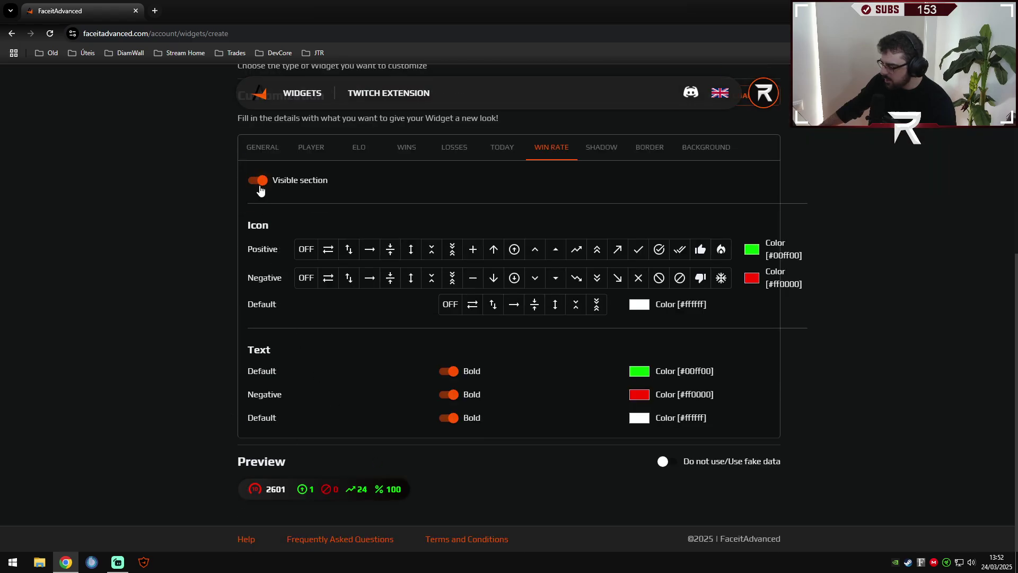
click(260, 186)
- Review the Shadow, Border and Background settings, keeping the #212121 to #080605 gradient unchanged
click(602, 384)
scroll(583, 366, down, 1)
click(652, 323)
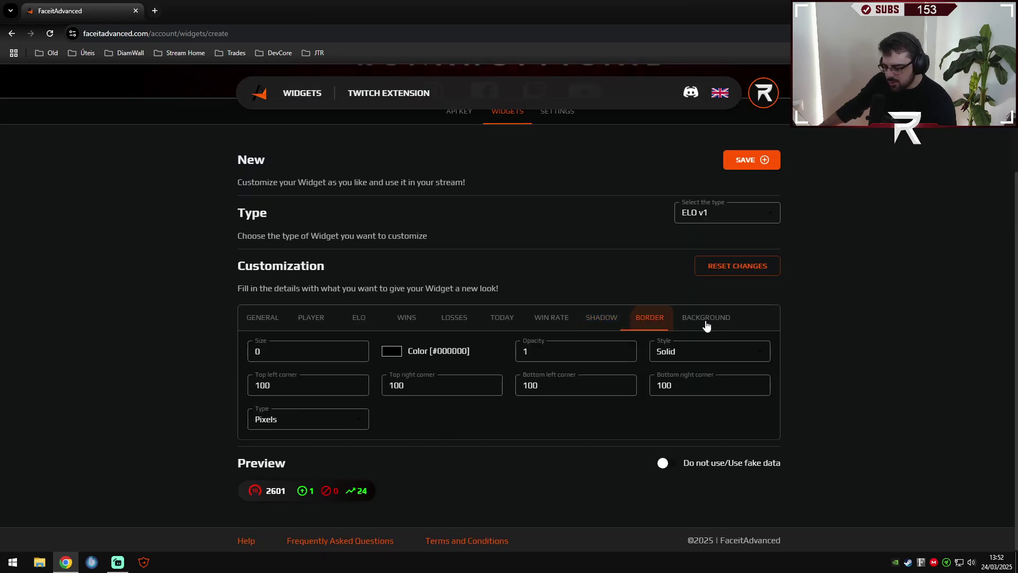
click(707, 318)
scroll(584, 334, down, 2)
click(648, 417)
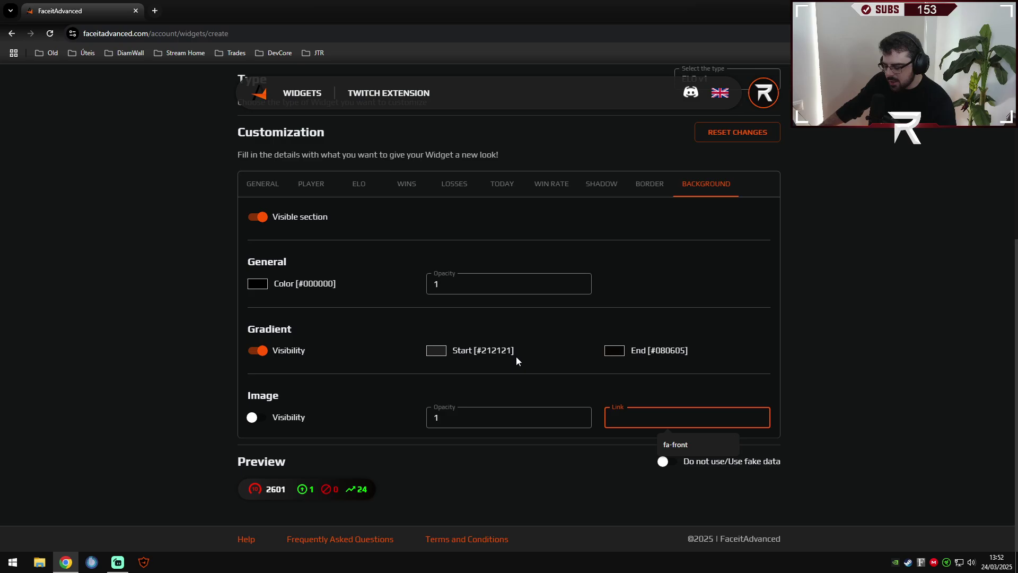
click(134, 307)
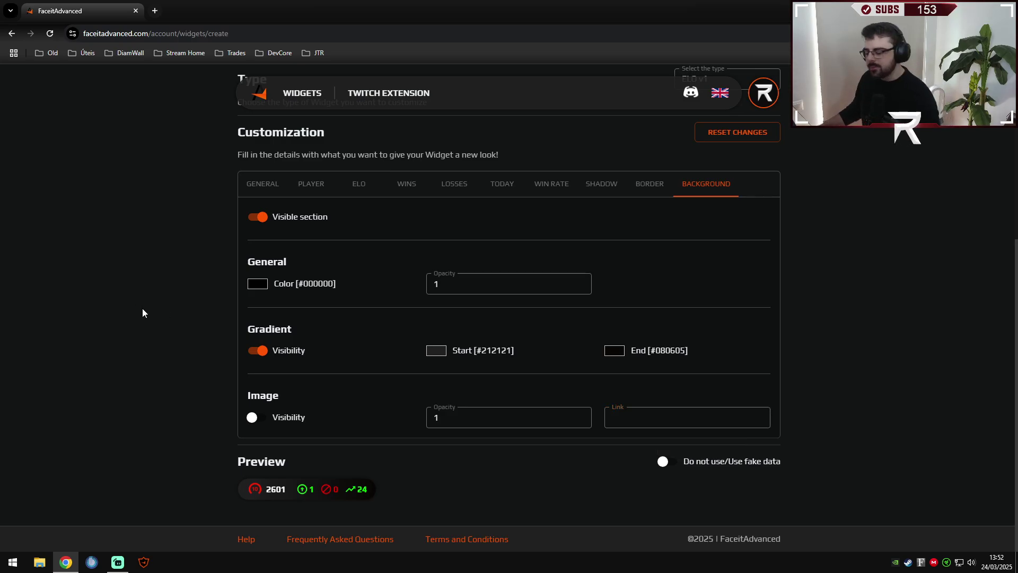
scroll(750, 250, up, 5)
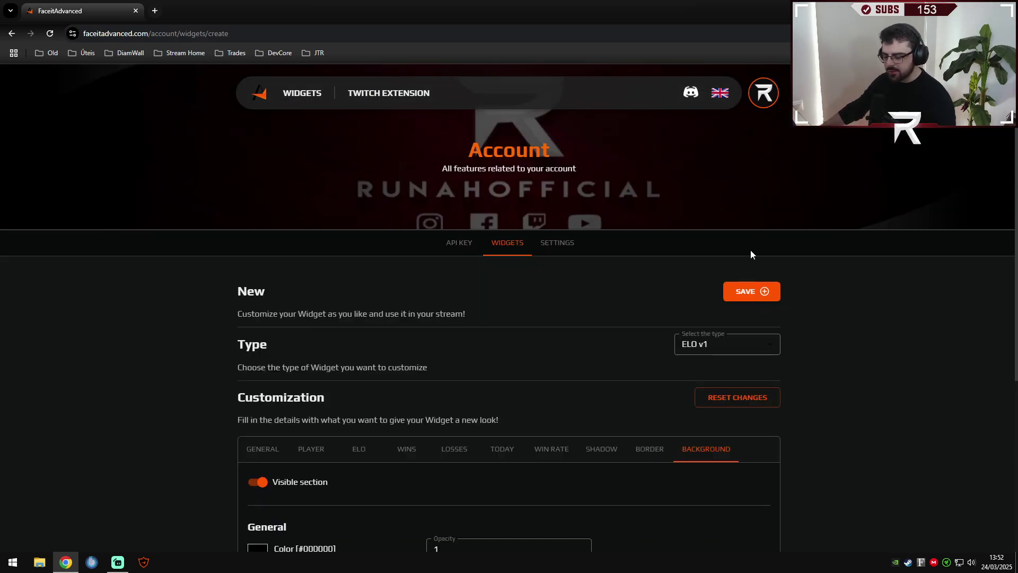
scroll(753, 244, down, 4)
scroll(850, 214, up, 1)
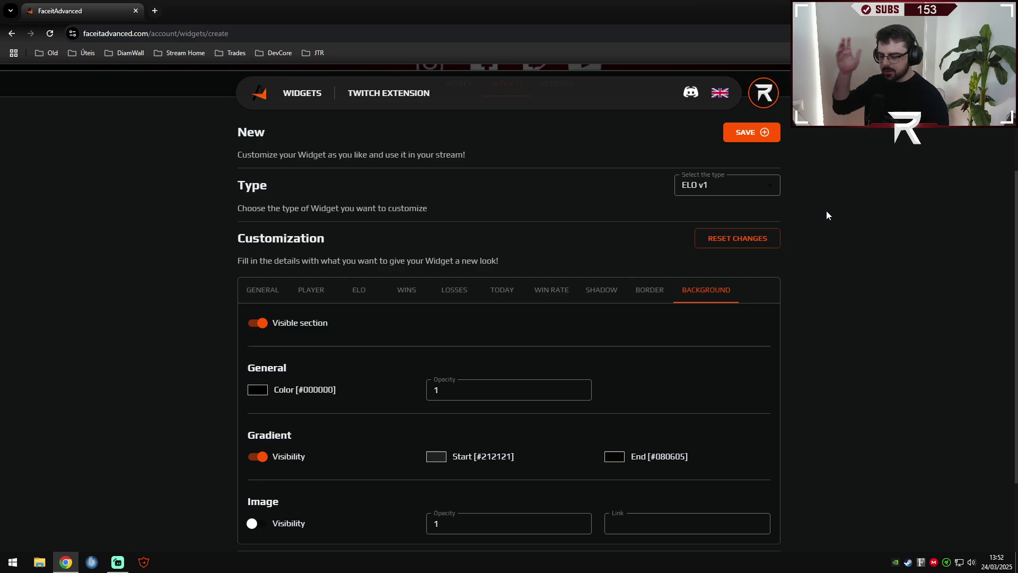
- Save the ELO v1 widget, copy its link from the widgets list, and switch to Streamlabs
scroll(825, 211, up, 1)
click(746, 188)
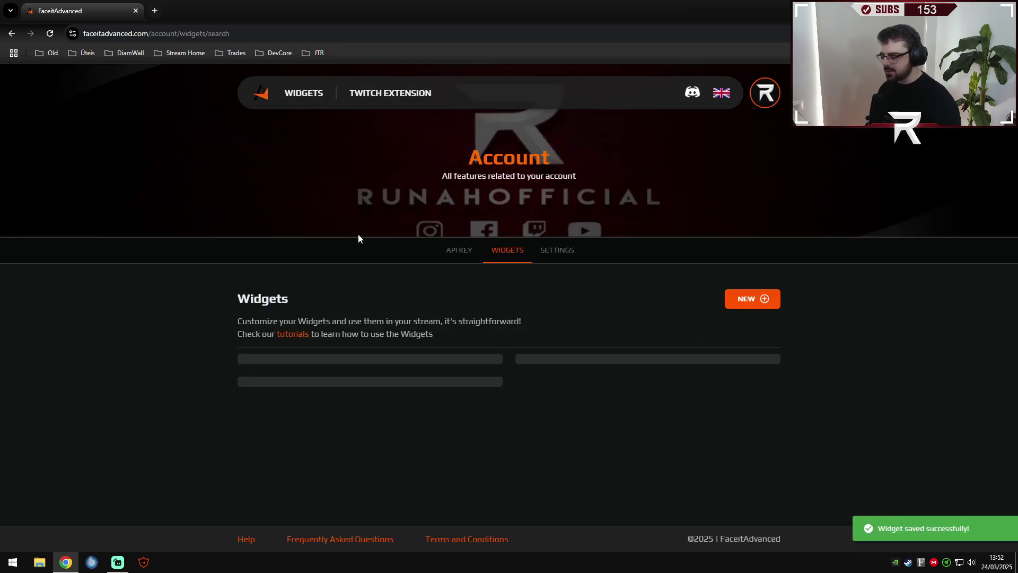
scroll(150, 281, down, 3)
click(312, 483)
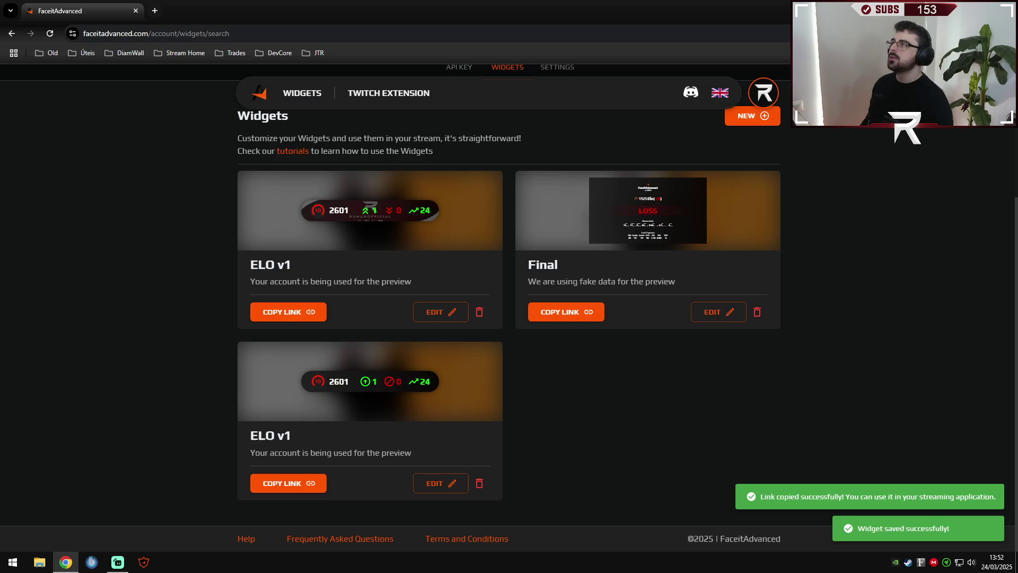
key(alt+Tab)
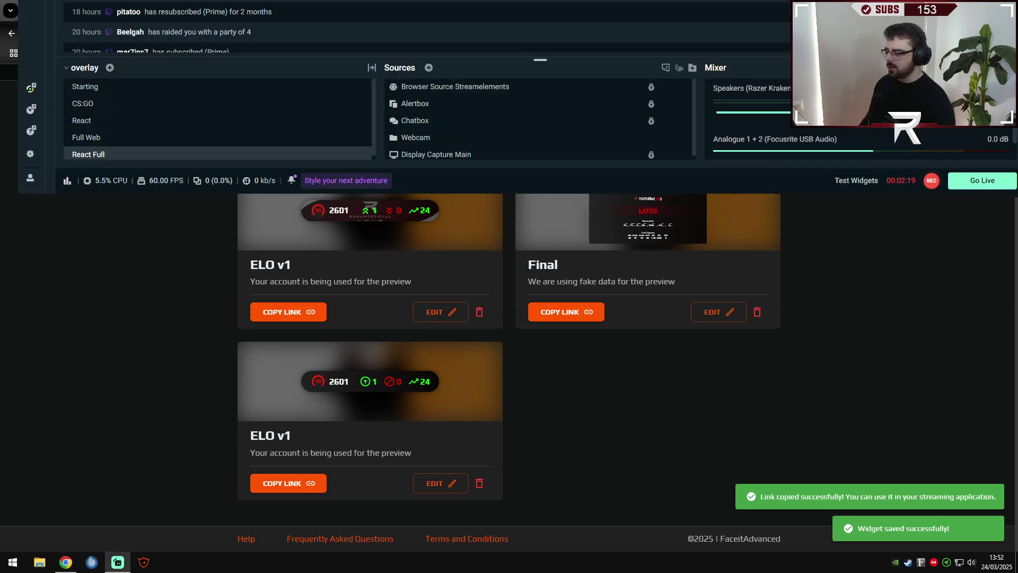
- Add a new Browser Source to the React Full scene
click(429, 67)
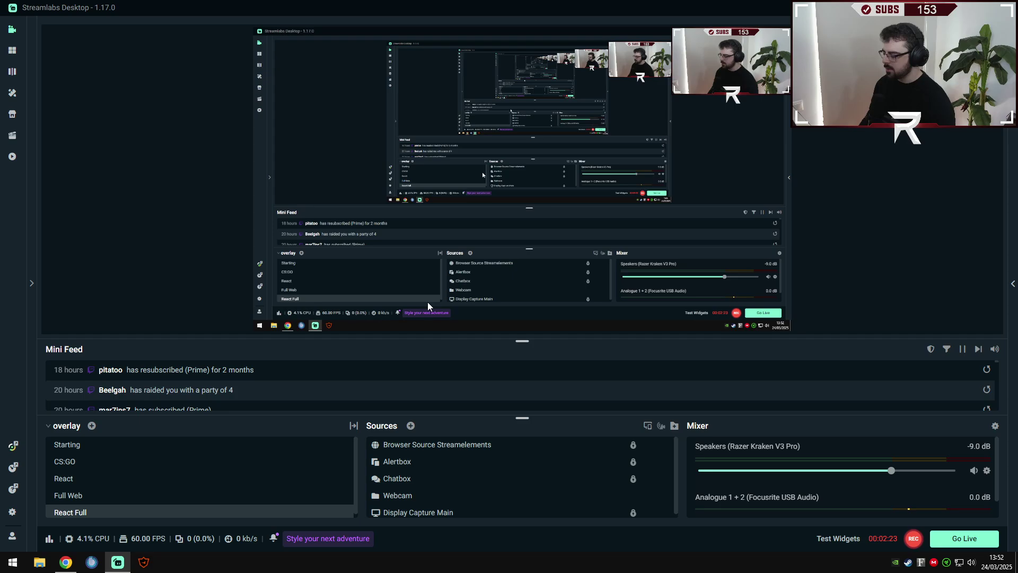
double_click(327, 289)
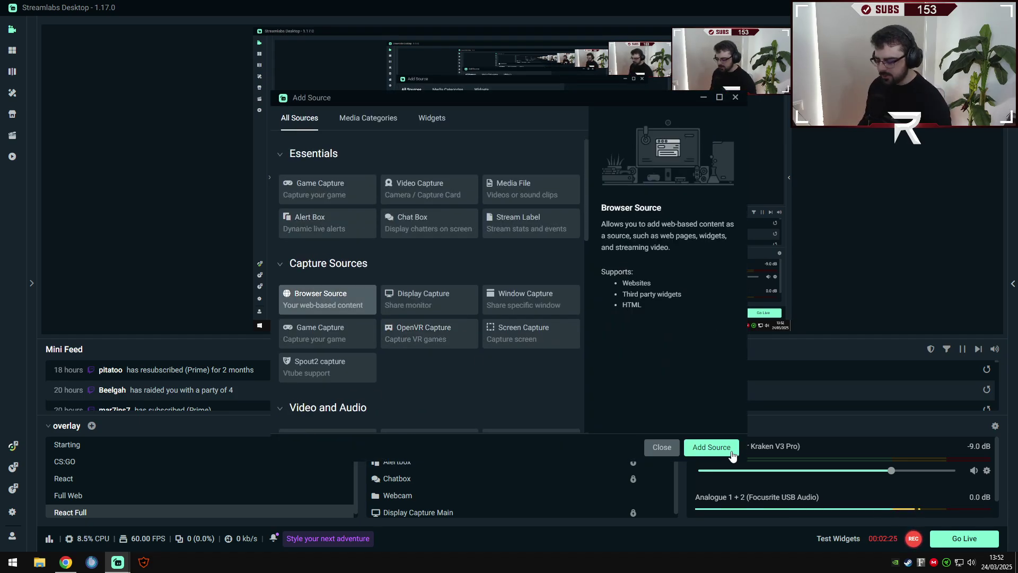
click(455, 348)
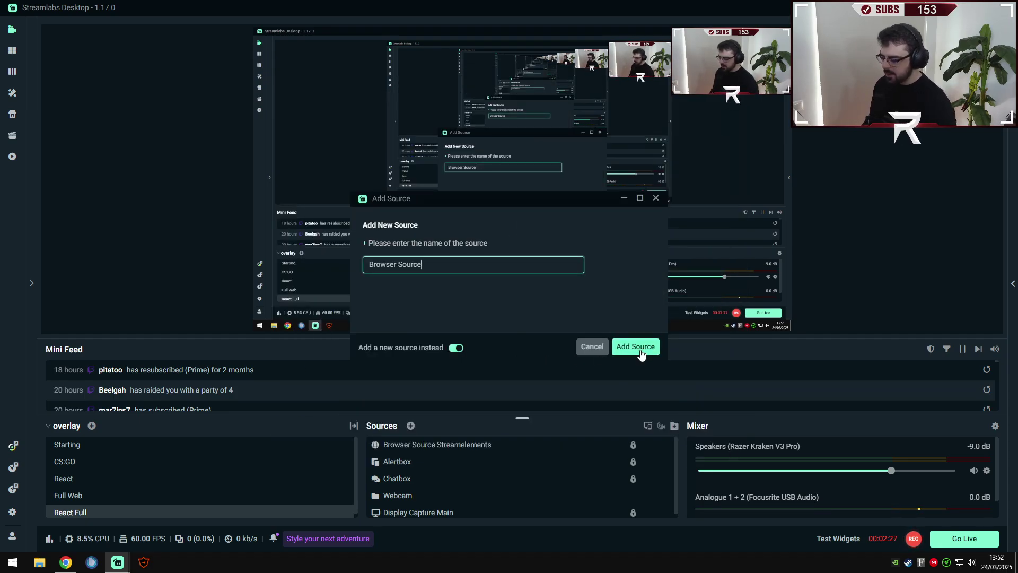
click(635, 346)
- Paste the copied FaceitAdvanced widget link as the browser source URL
triple_click(507, 221)
key(ctrl+v)
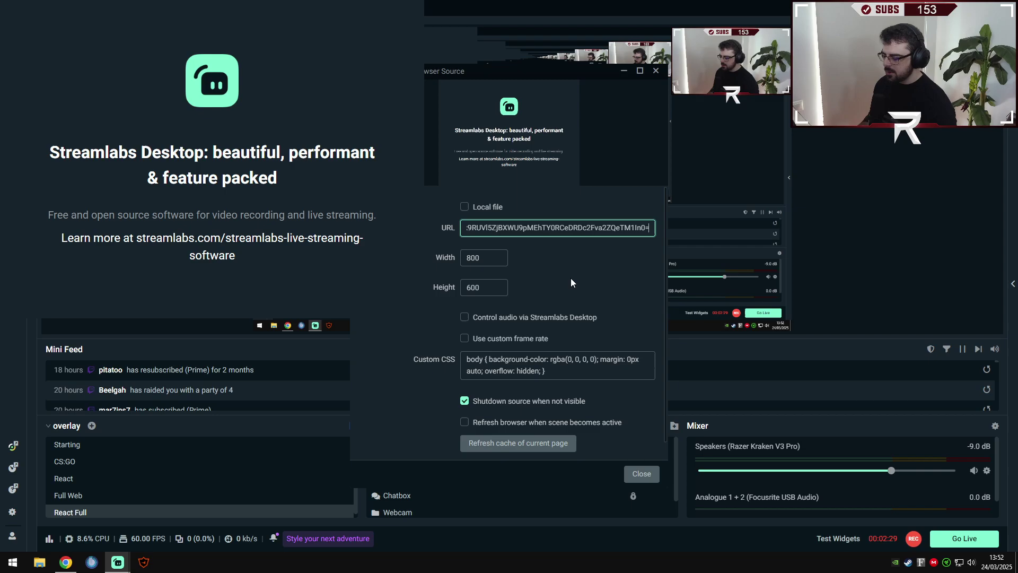
click(591, 276)
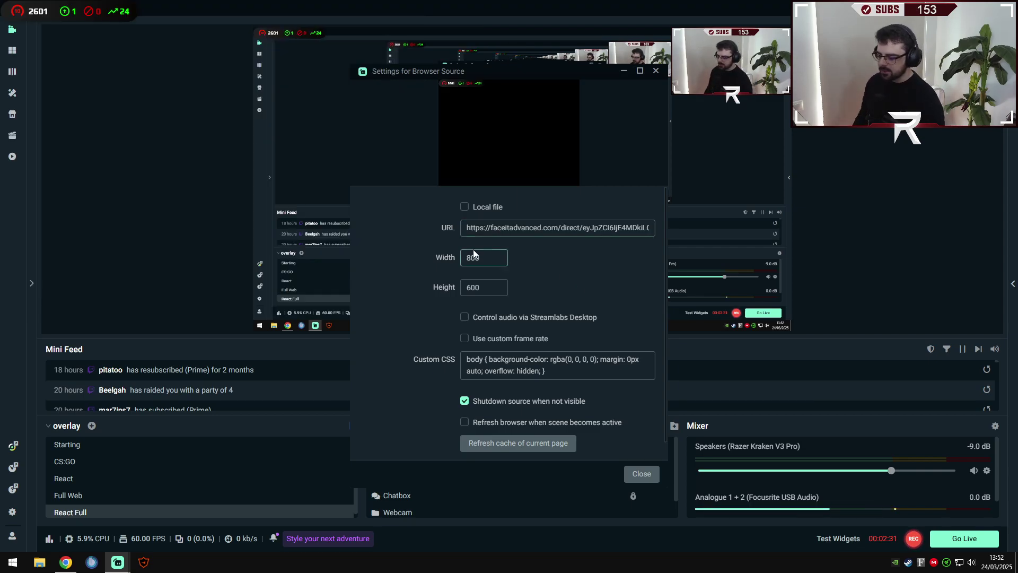
triple_click(557, 227)
click(527, 285)
- Change the browser source width from 800 to 300
click(484, 265)
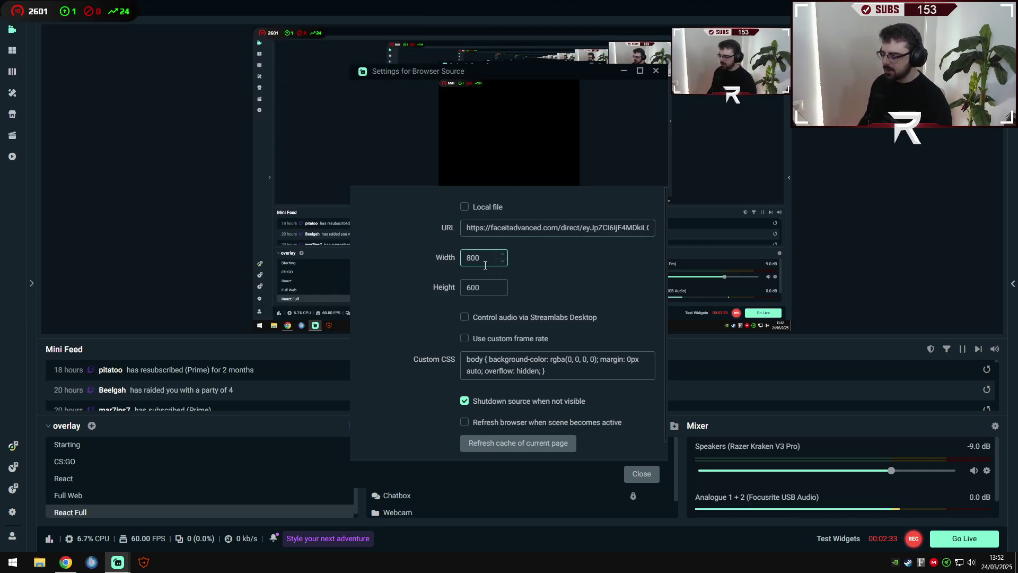
double_click(480, 259)
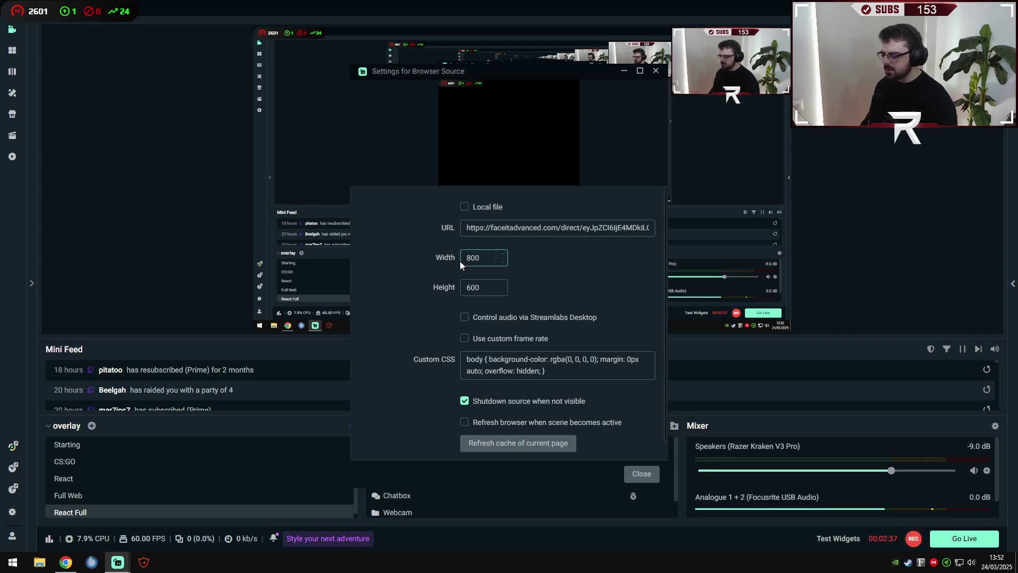
key(Tab)
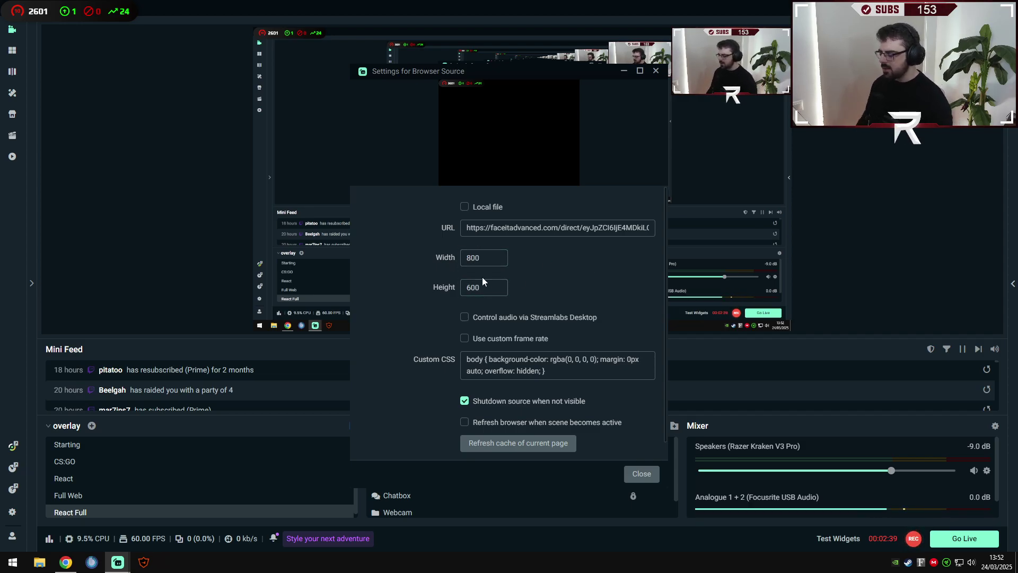
click(481, 255)
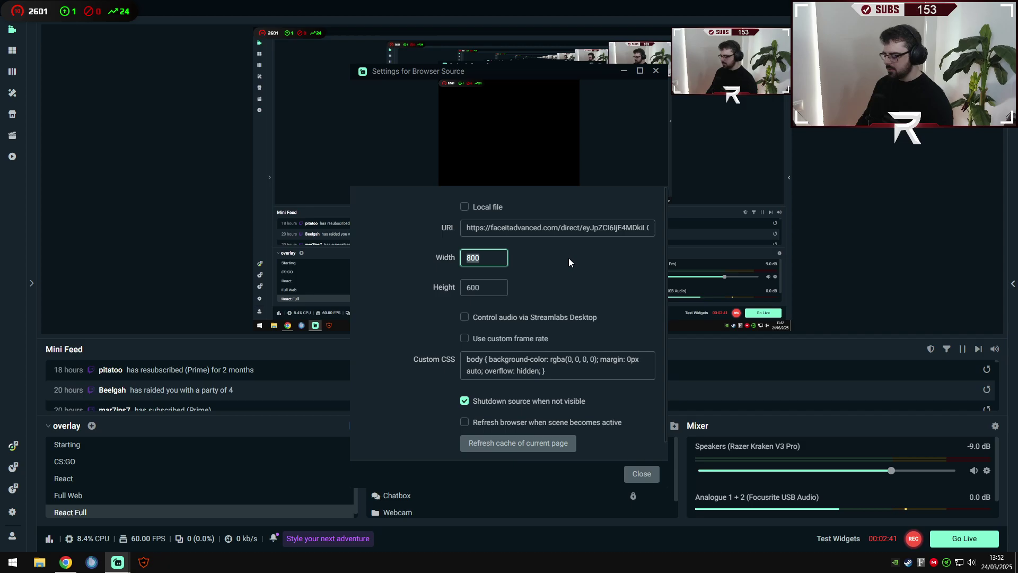
text(300)
key(Tab)
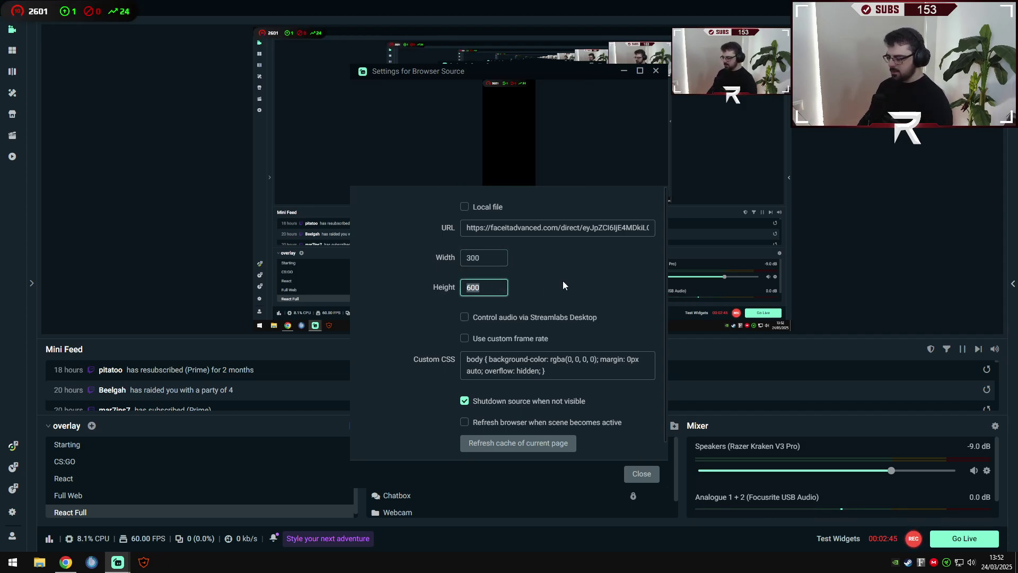
- Set the height to 42, then position the stats widget in the upper right beneath the webcam
text(42)
click(642, 474)
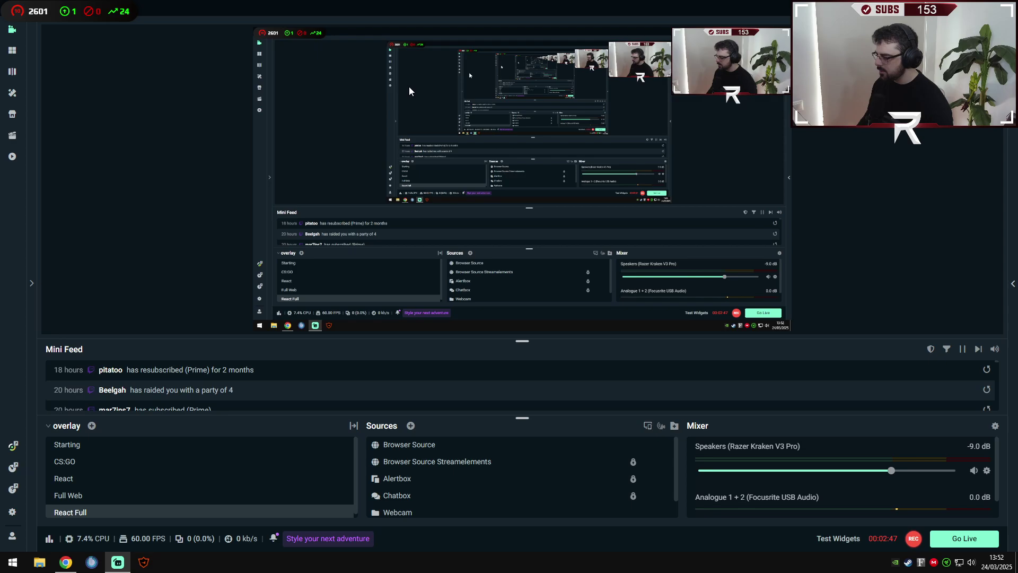
drag(300, 35, 743, 119)
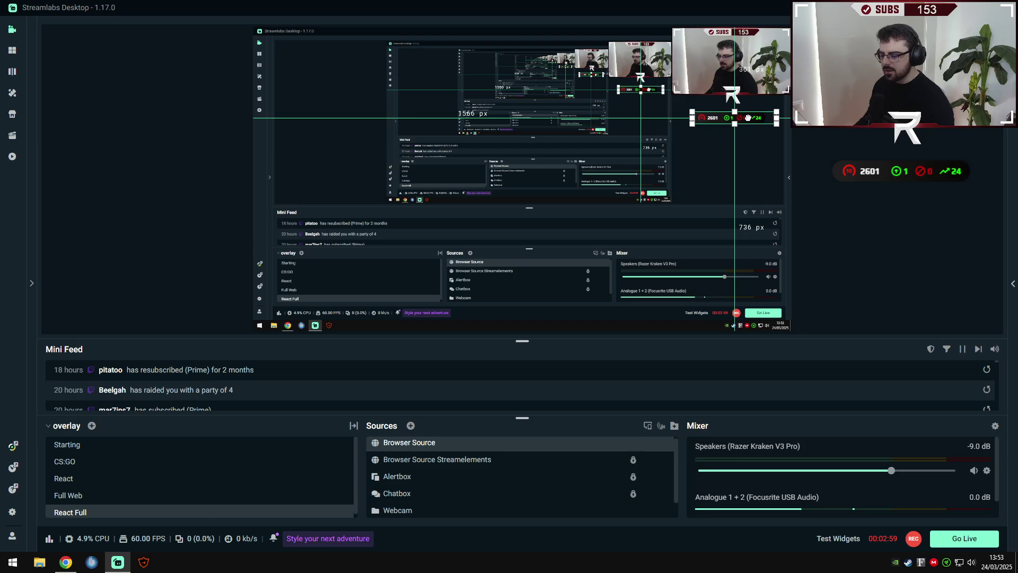
drag(743, 120, 753, 111)
click(826, 128)
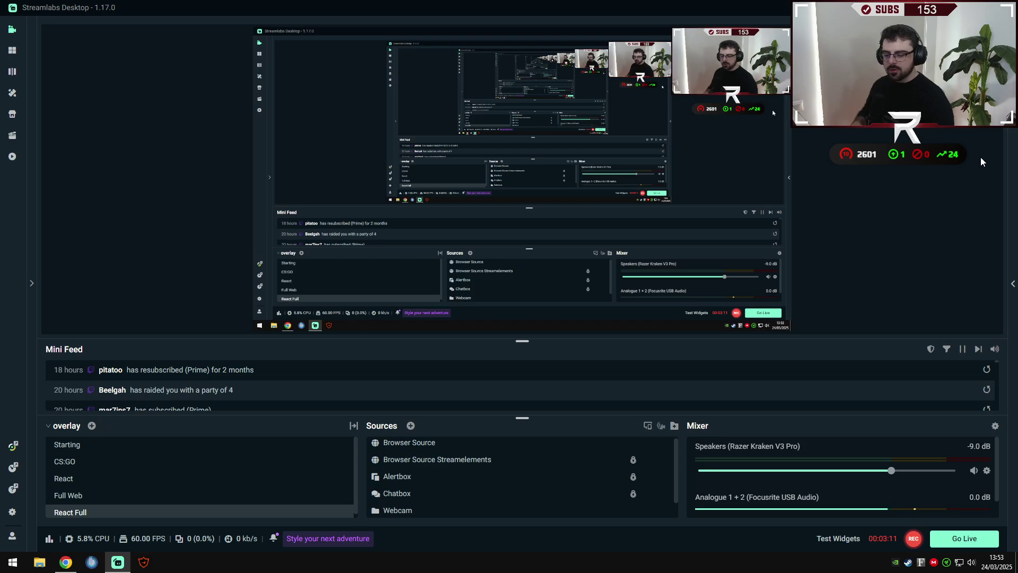
- Refresh the Browser Source's page cache, then nudge the Elo widget slightly lower under the webcam
scroll(479, 460, down, 1)
scroll(481, 462, up, 1)
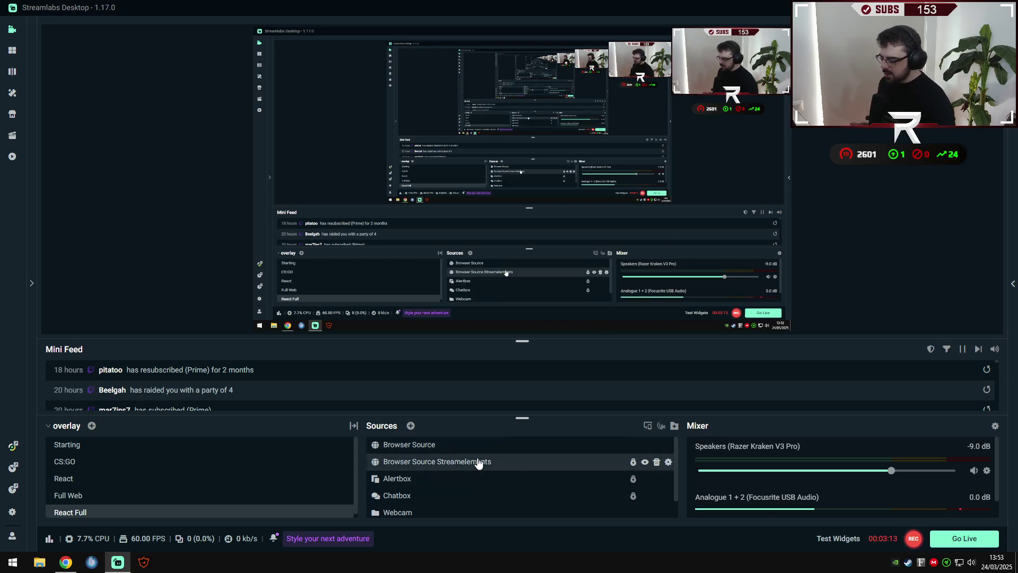
right_click(481, 446)
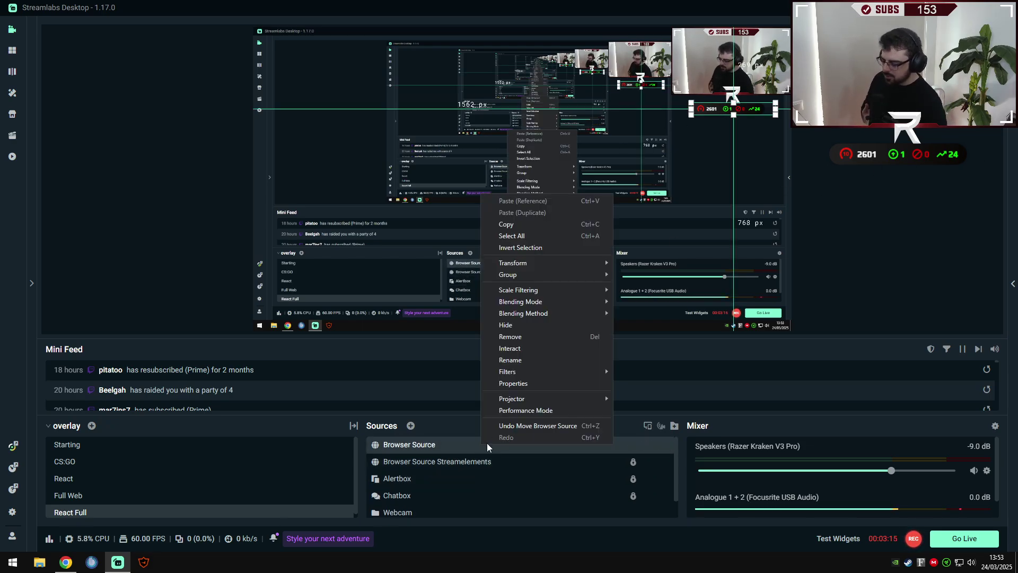
click(541, 382)
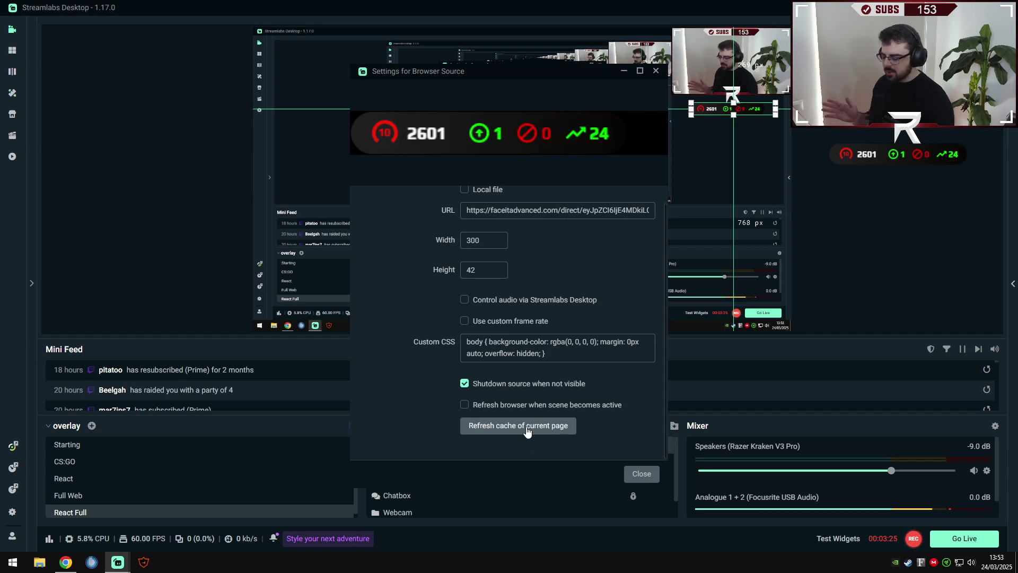
click(527, 432)
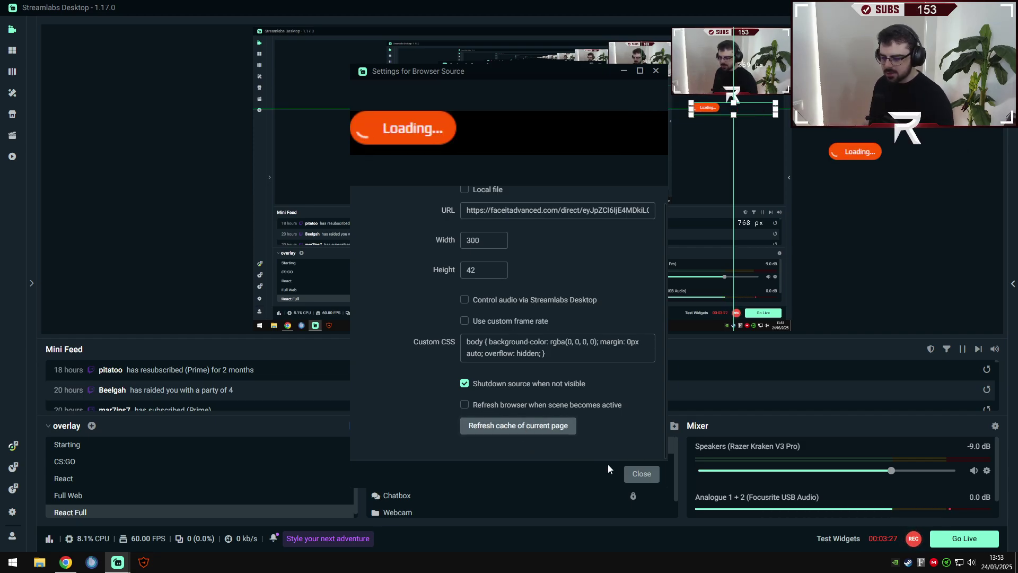
click(641, 474)
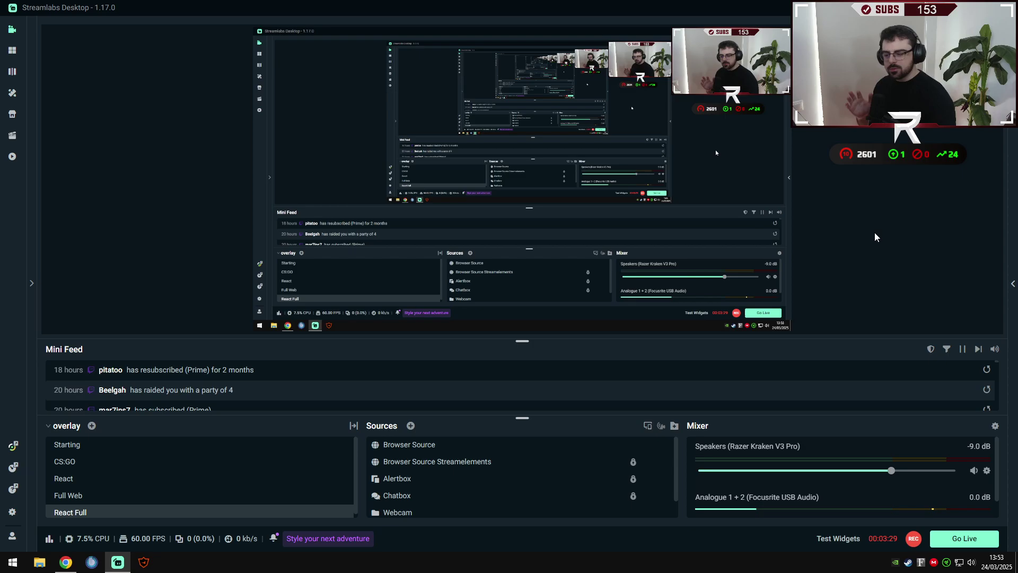
drag(752, 109, 757, 118)
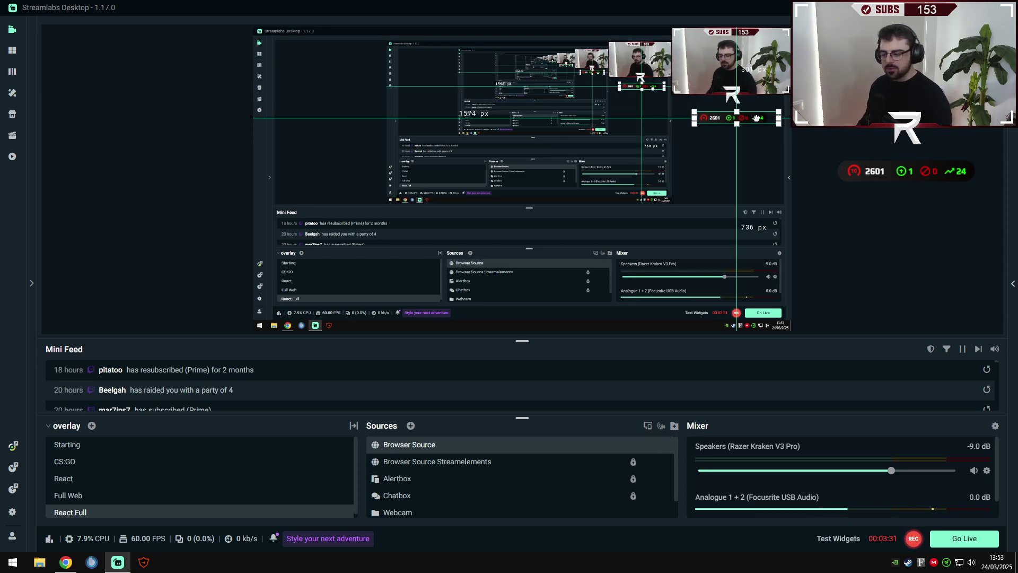
- Back in FaceitAdvanced, start a new widget and set its type to Final
key(alt+Tab)
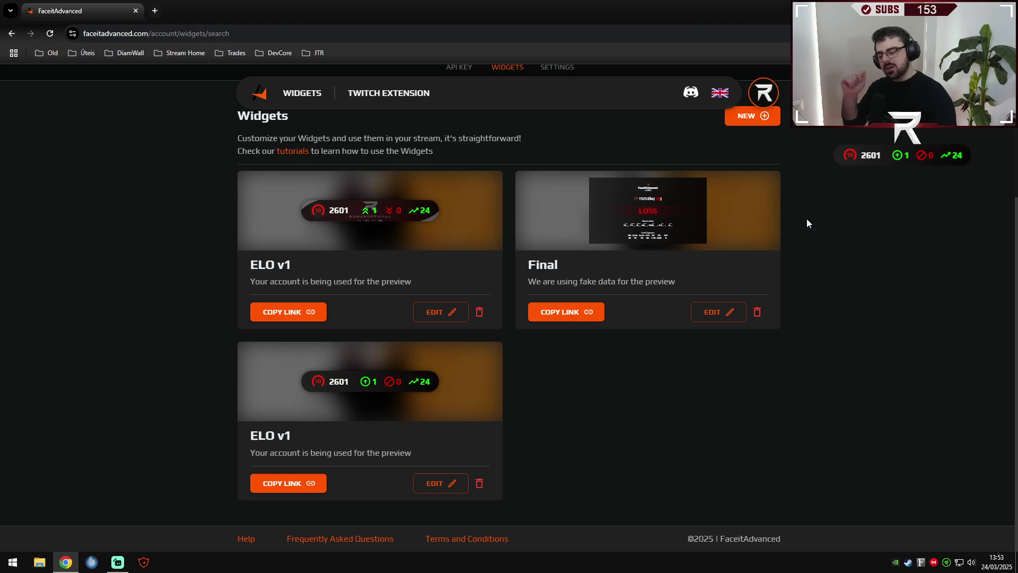
key(alt+Tab)
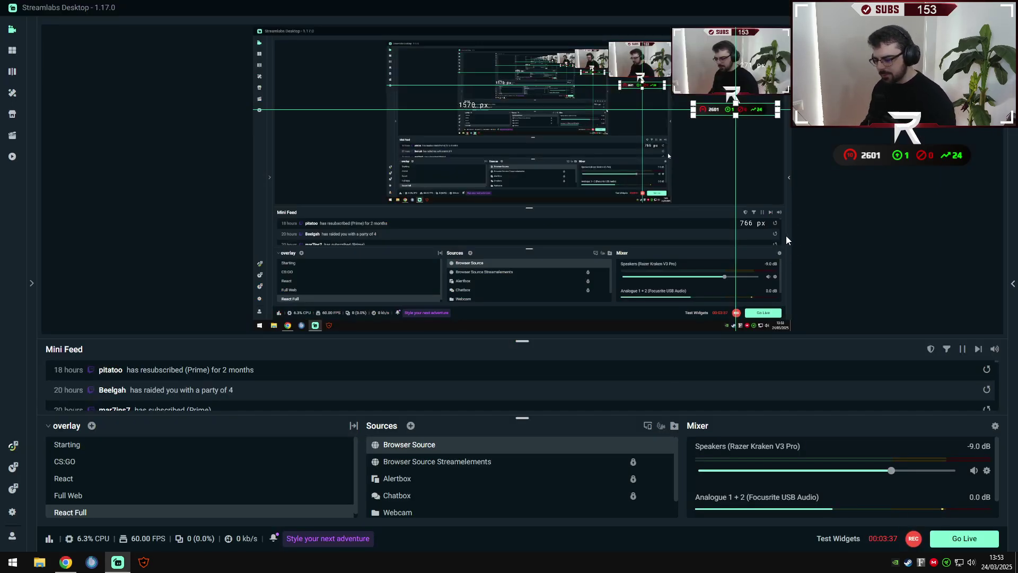
key(alt+Tab)
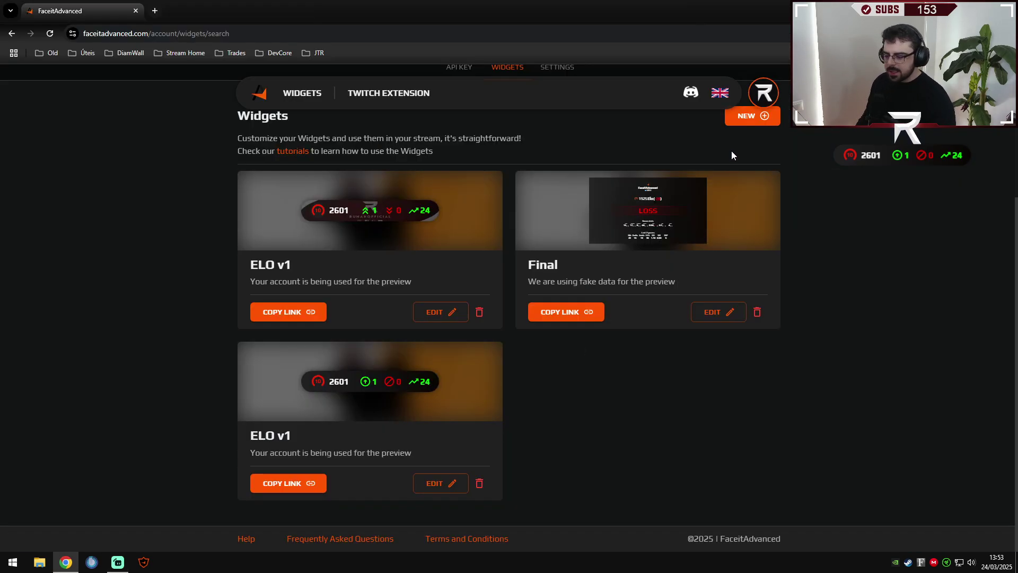
click(752, 116)
click(723, 270)
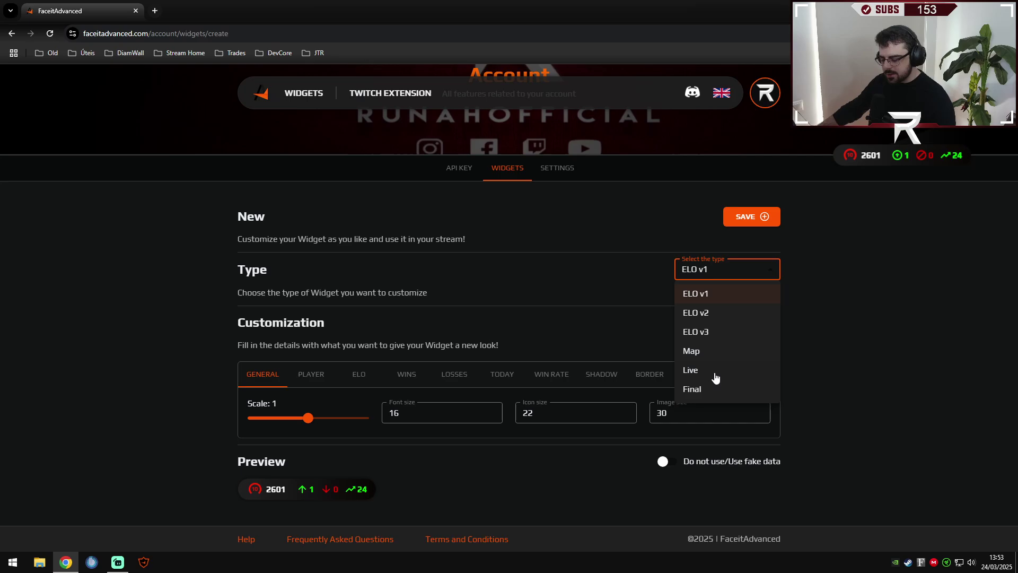
click(692, 390)
scroll(839, 350, down, 5)
scroll(766, 325, up, 3)
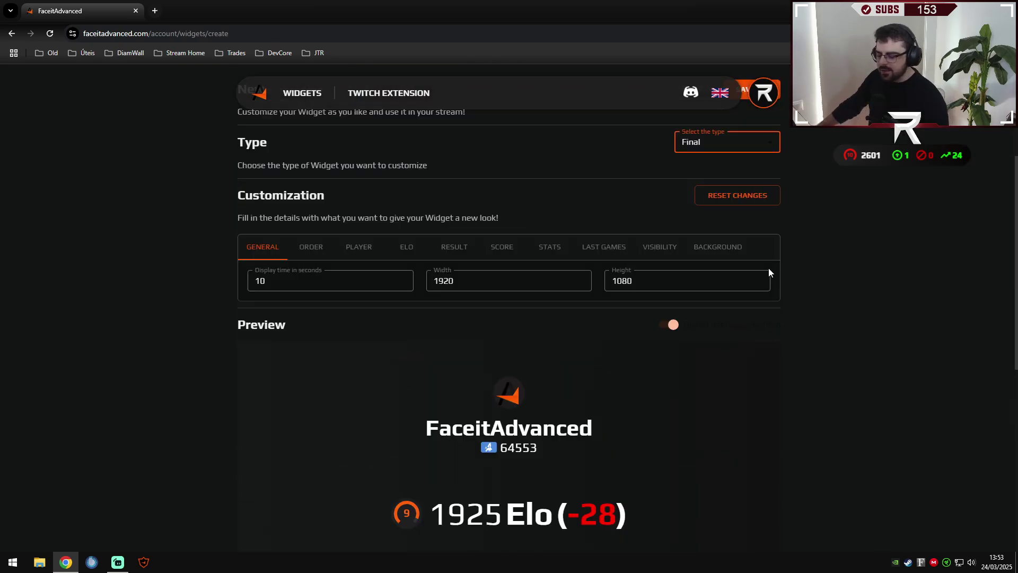
scroll(769, 272, up, 2)
click(726, 252)
click(725, 367)
- Inspect the Final preview: a 10-13 loss at 1925 Elo (-28) and the Last 2 games stats
scroll(819, 332, down, 3)
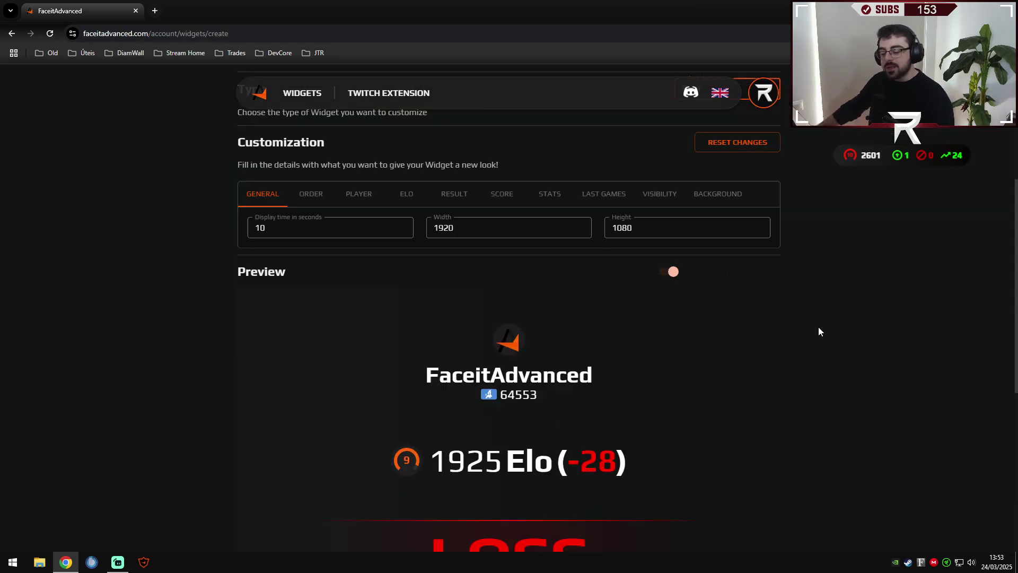
scroll(819, 332, up, 1)
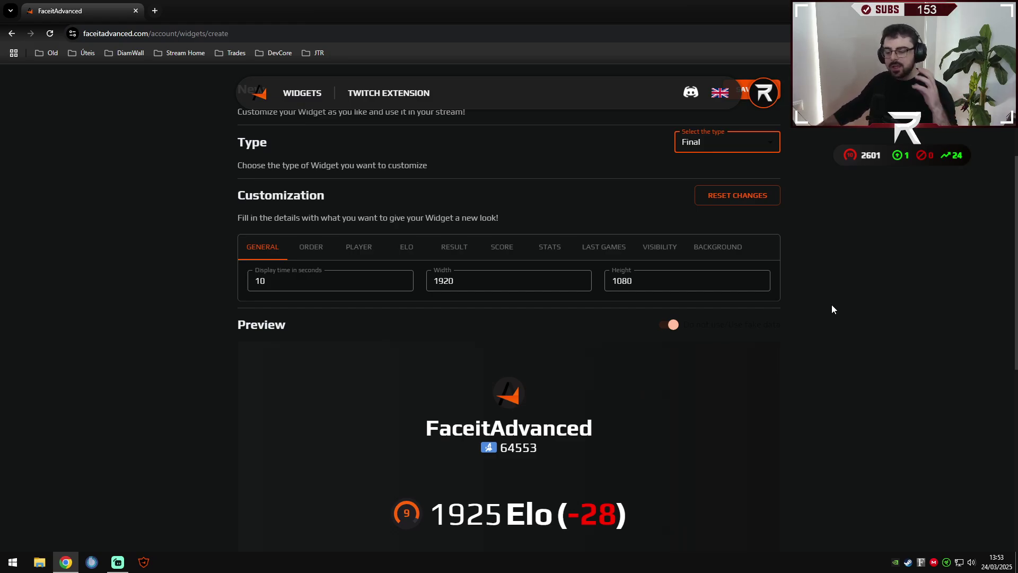
scroll(505, 317, down, 4)
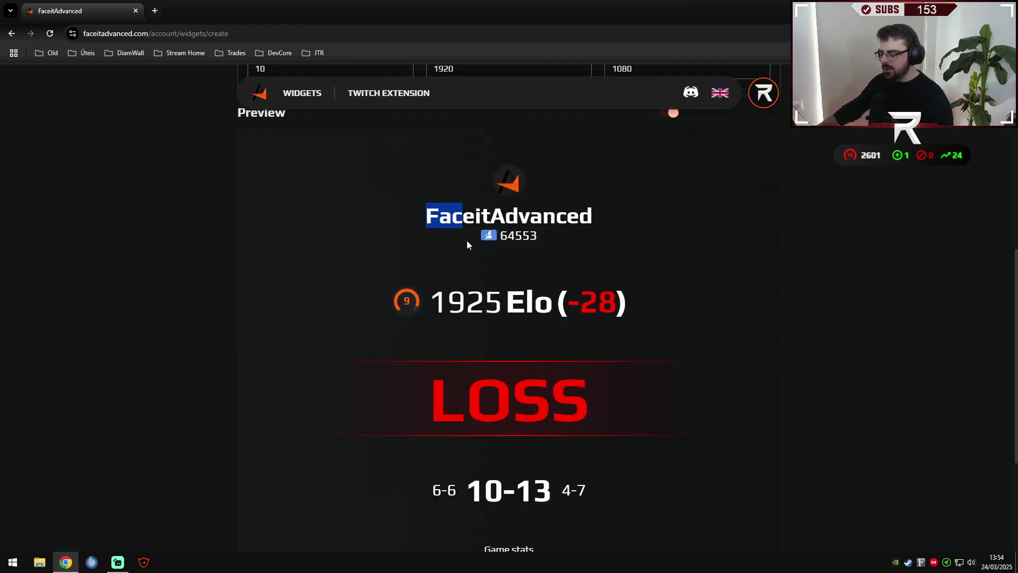
drag(467, 244, 618, 322)
click(633, 318)
scroll(636, 318, up, 1)
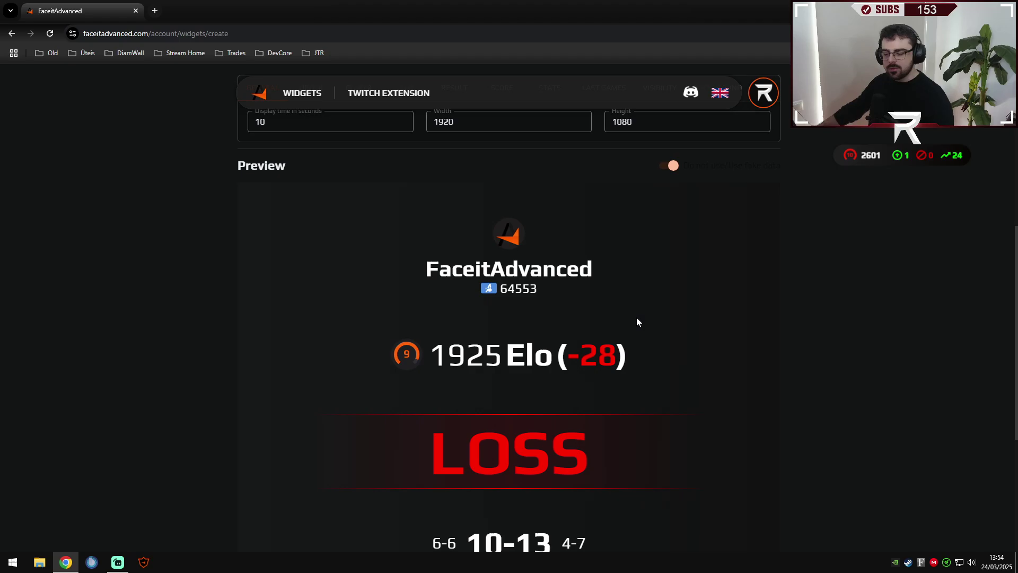
scroll(637, 322, down, 5)
drag(365, 281, 439, 339)
click(713, 377)
click(438, 340)
drag(478, 423, 655, 461)
click(481, 428)
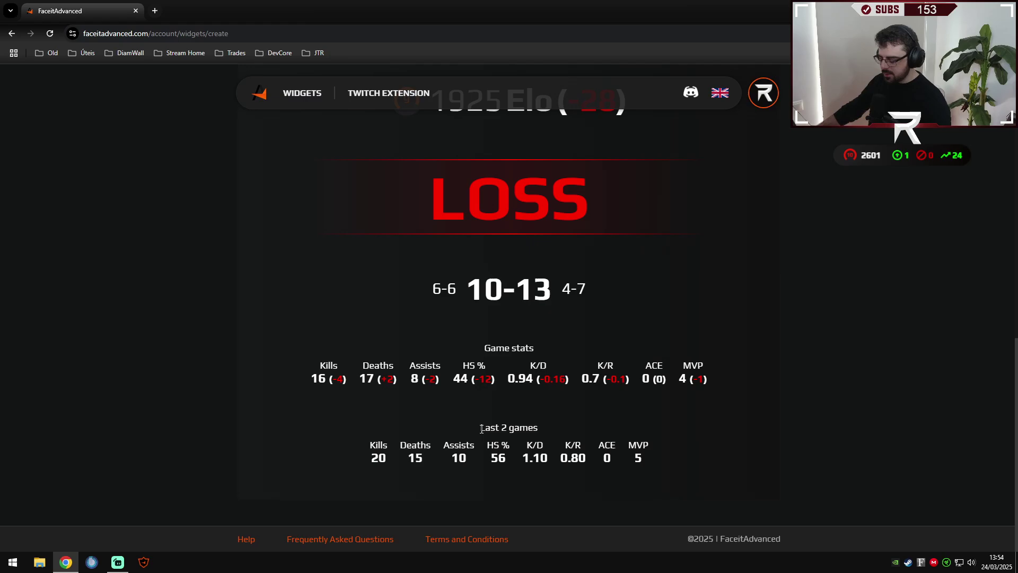
- Review the Stats and Last Games section settings of the new Final widget
scroll(529, 418, up, 8)
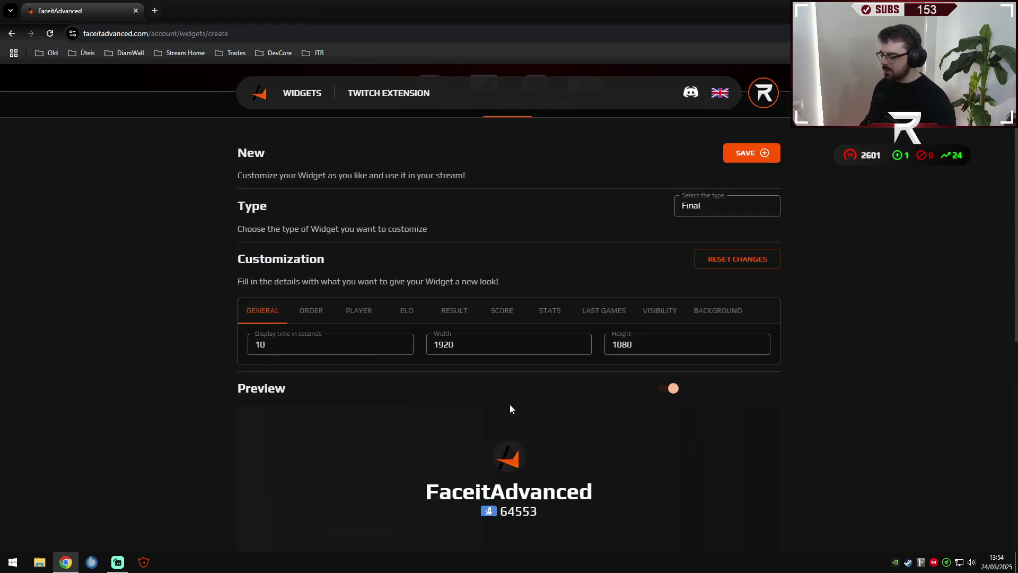
click(550, 310)
scroll(478, 350, down, 3)
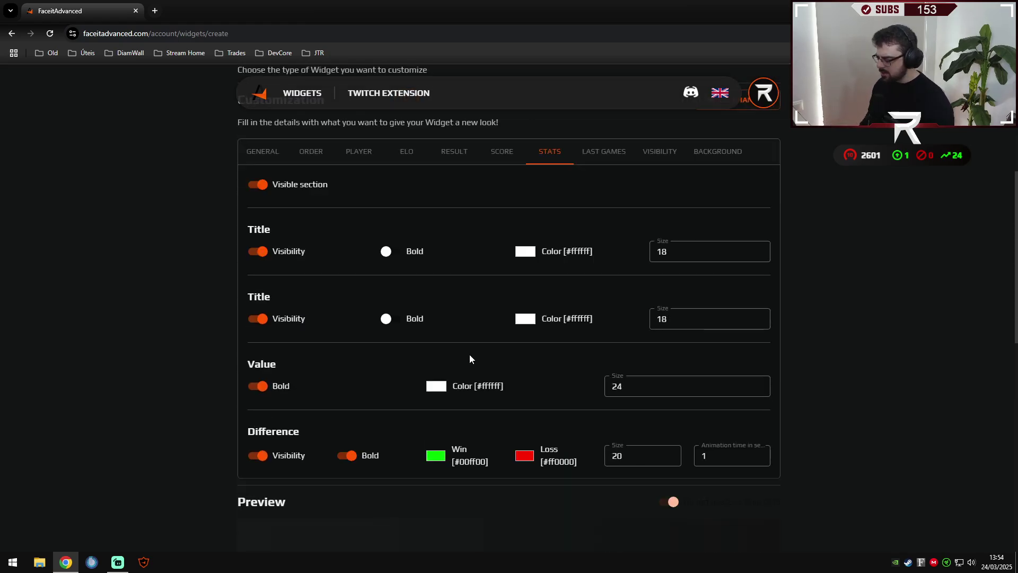
click(604, 153)
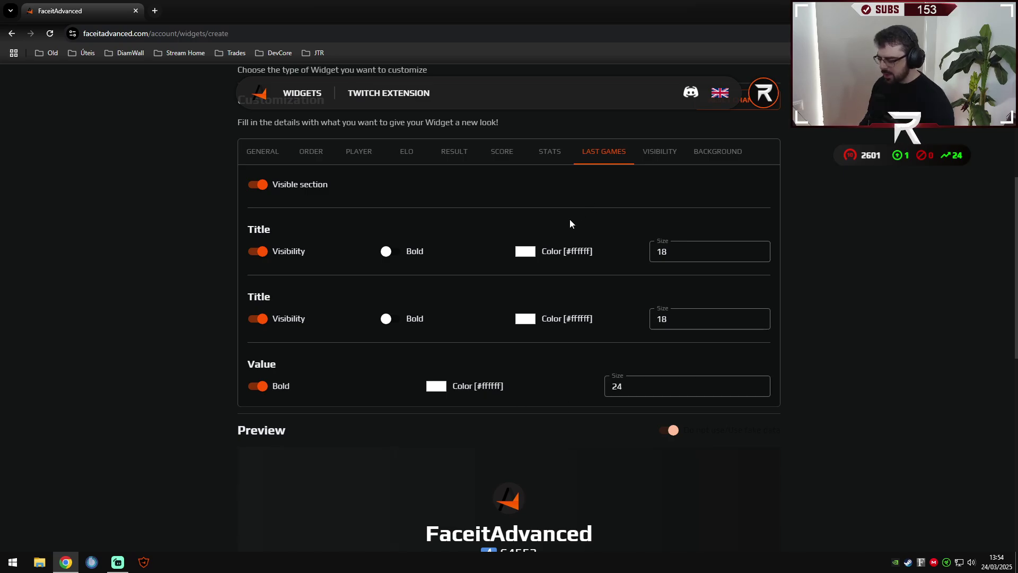
scroll(570, 223, down, 10)
drag(491, 424, 664, 459)
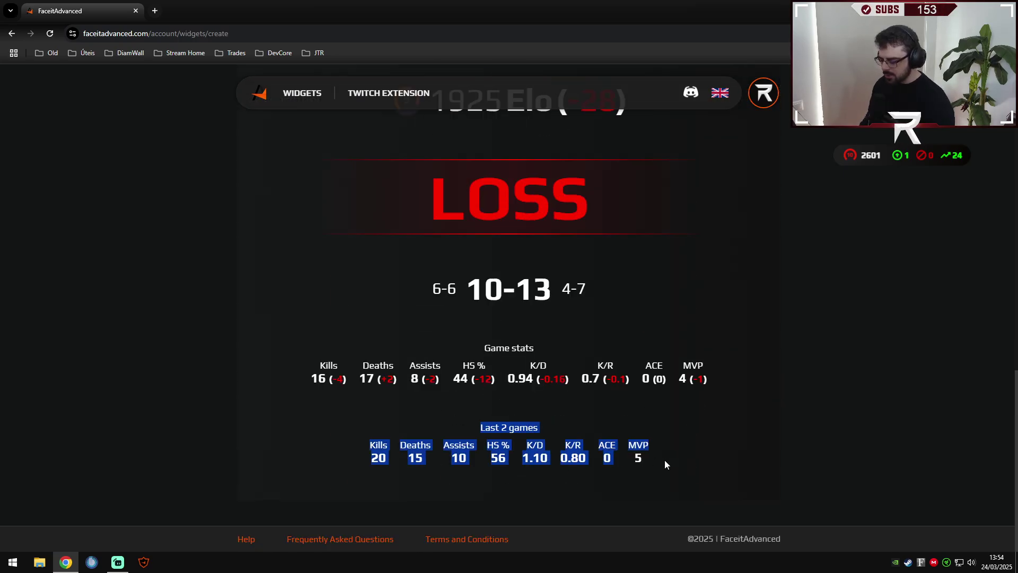
drag(487, 445, 653, 464)
click(653, 465)
scroll(652, 427, up, 5)
scroll(655, 419, up, 6)
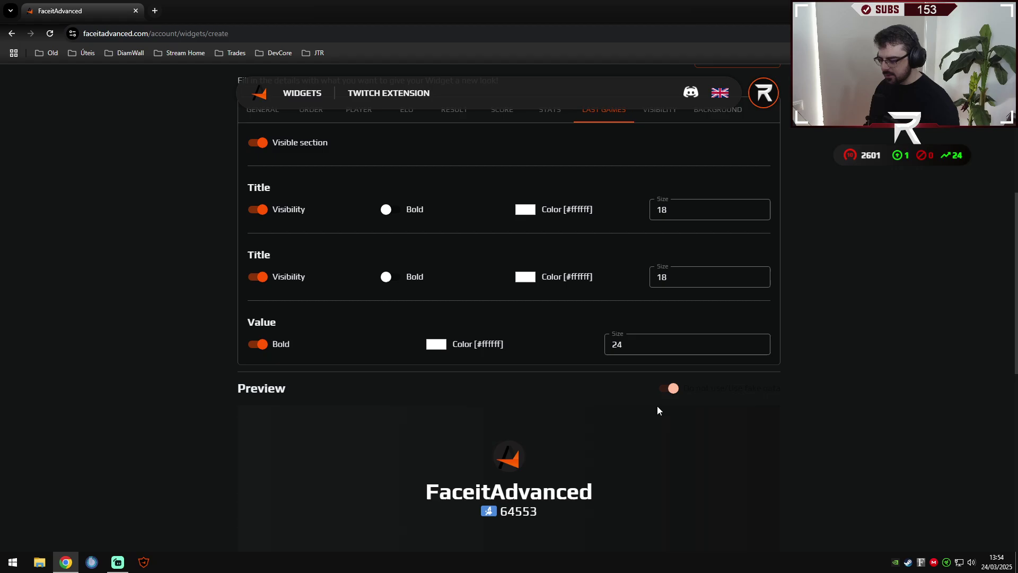
- Look through the visibility, Result, Elo, size and section order settings, including reordering Player
click(655, 217)
click(541, 217)
click(455, 215)
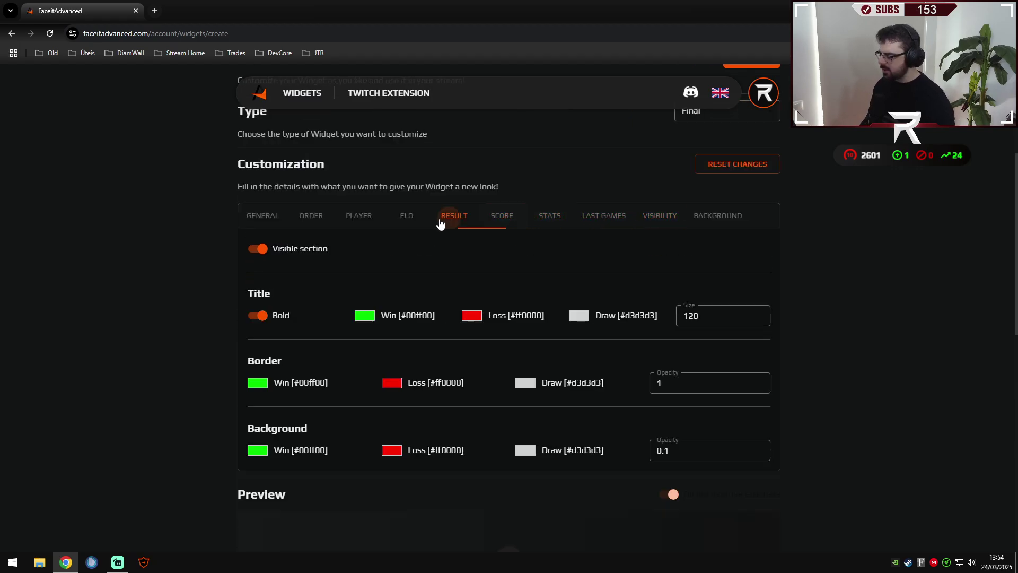
click(407, 216)
click(312, 215)
click(263, 216)
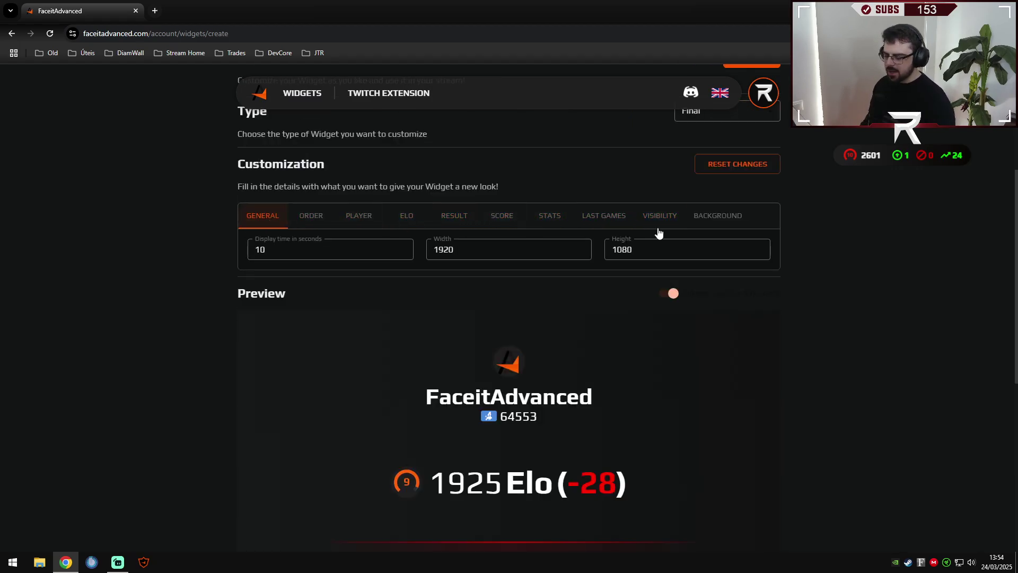
click(314, 221)
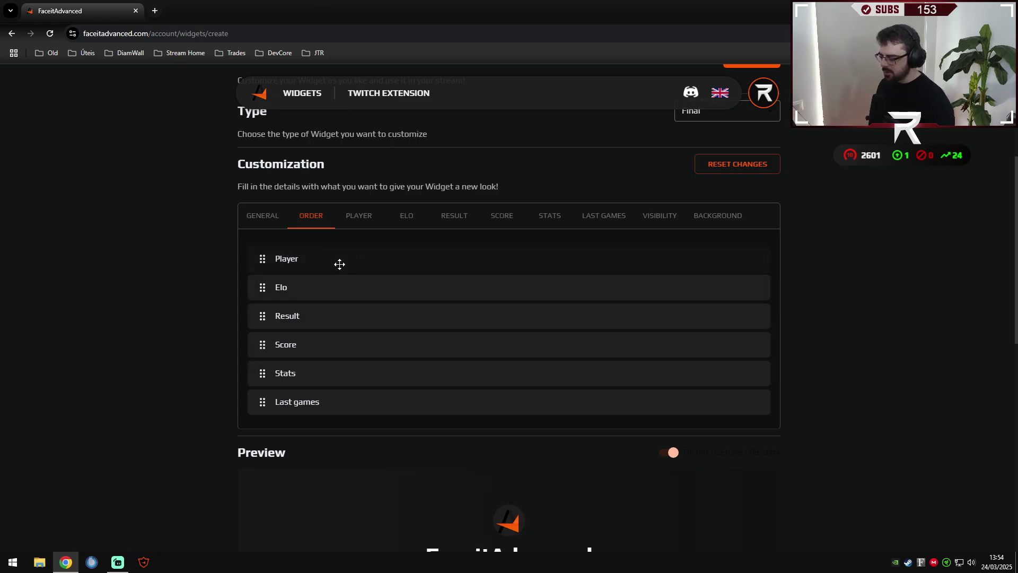
scroll(226, 354, down, 2)
scroll(221, 358, up, 1)
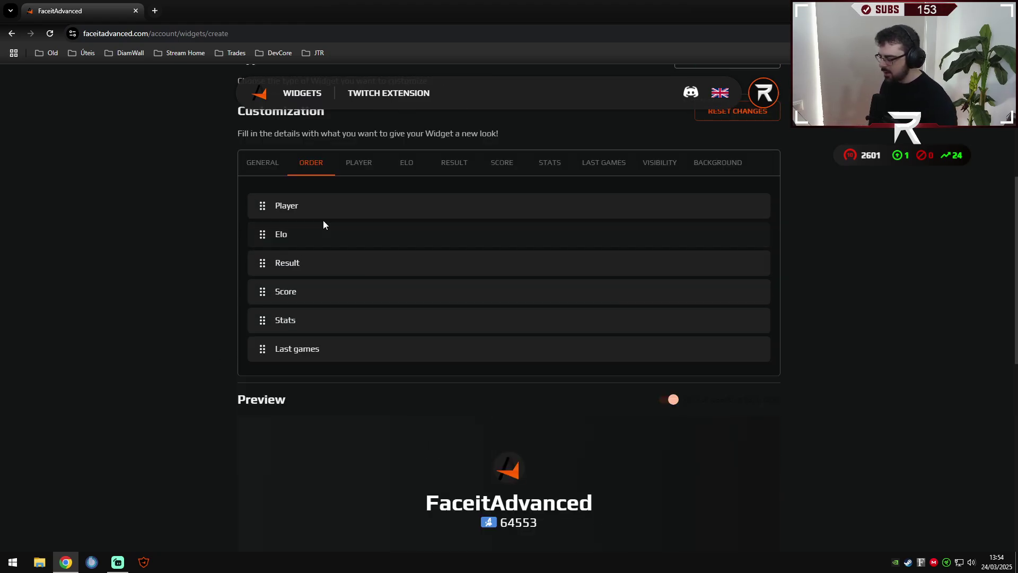
mouse_move(323, 224)
mouse_down()
mouse_move(336, 245)
mouse_move(329, 228)
mouse_up()
scroll(221, 383, down, 8)
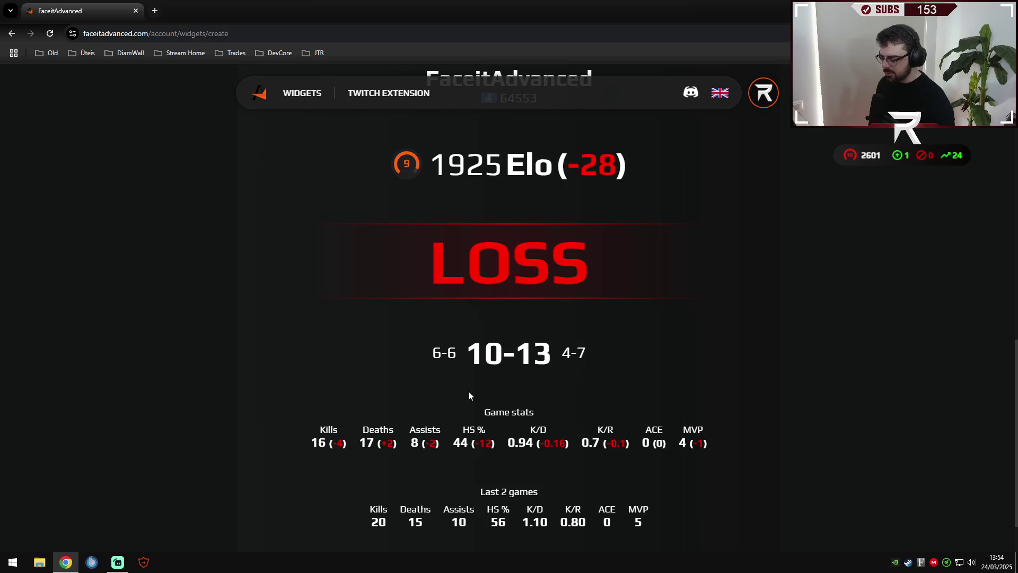
scroll(469, 393, down, 1)
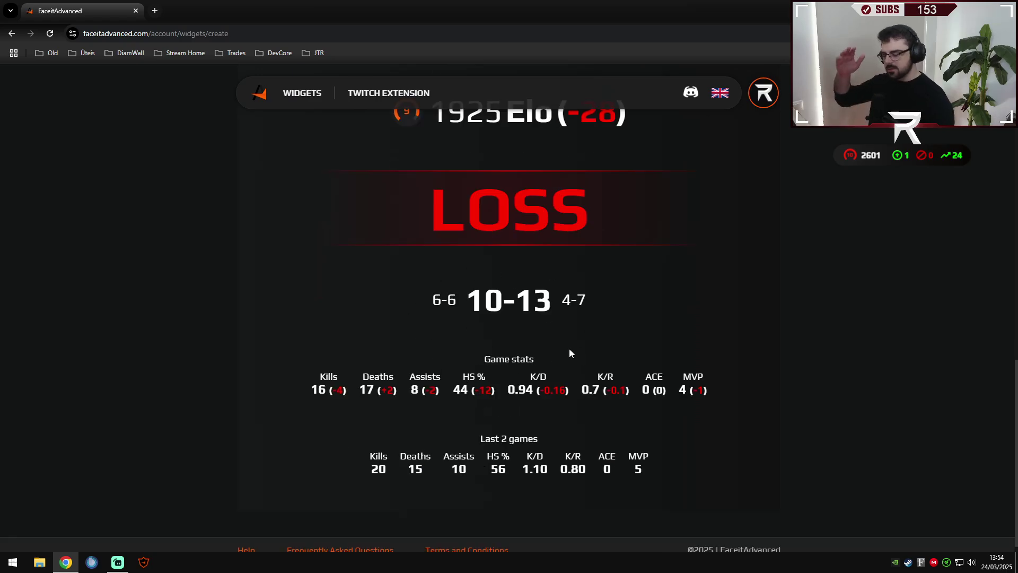
scroll(568, 349, up, 9)
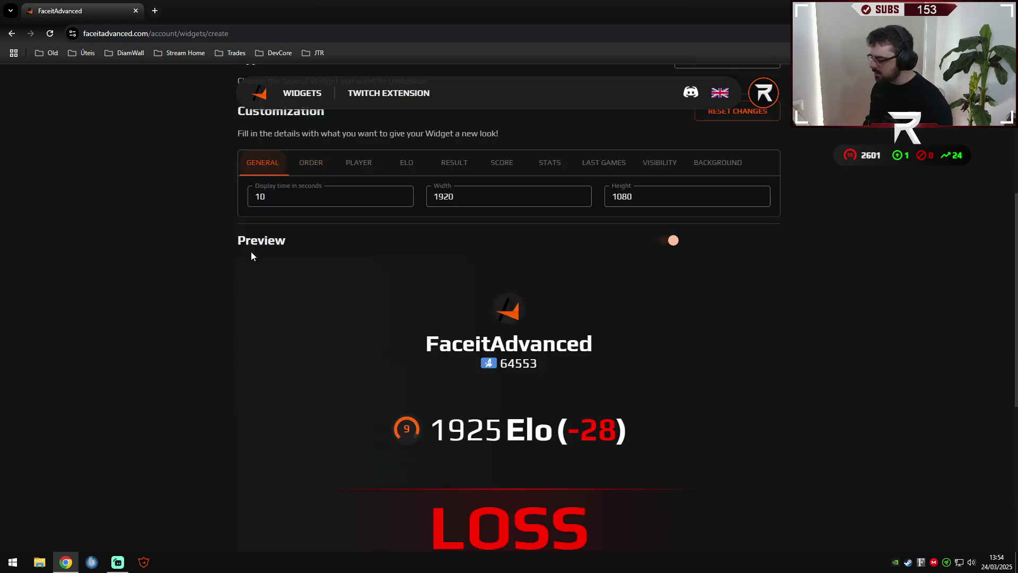
scroll(720, 195, up, 3)
- Save the Final widget, copy its link, and return to Streamlabs Desktop
click(750, 163)
scroll(802, 268, down, 4)
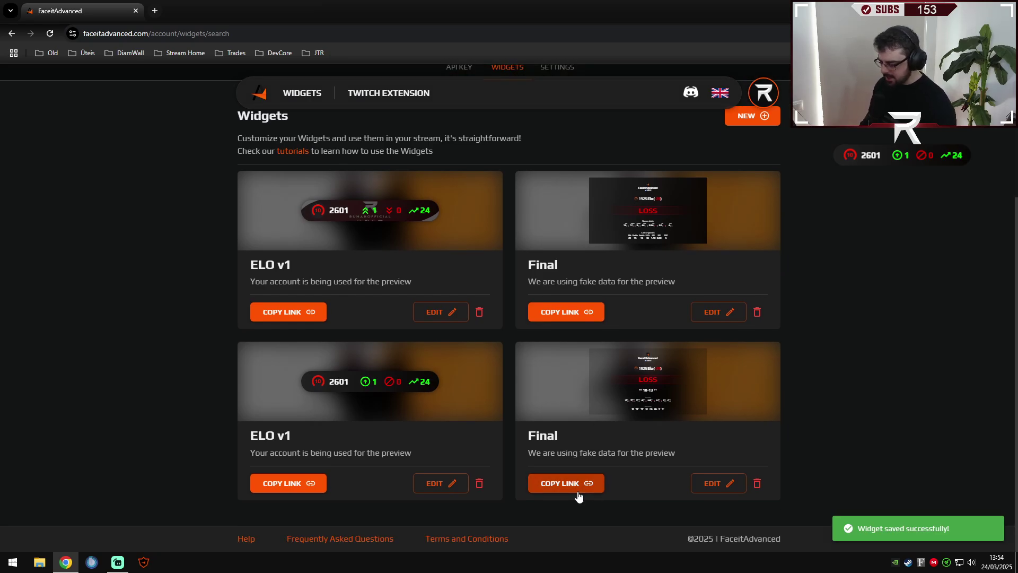
click(573, 489)
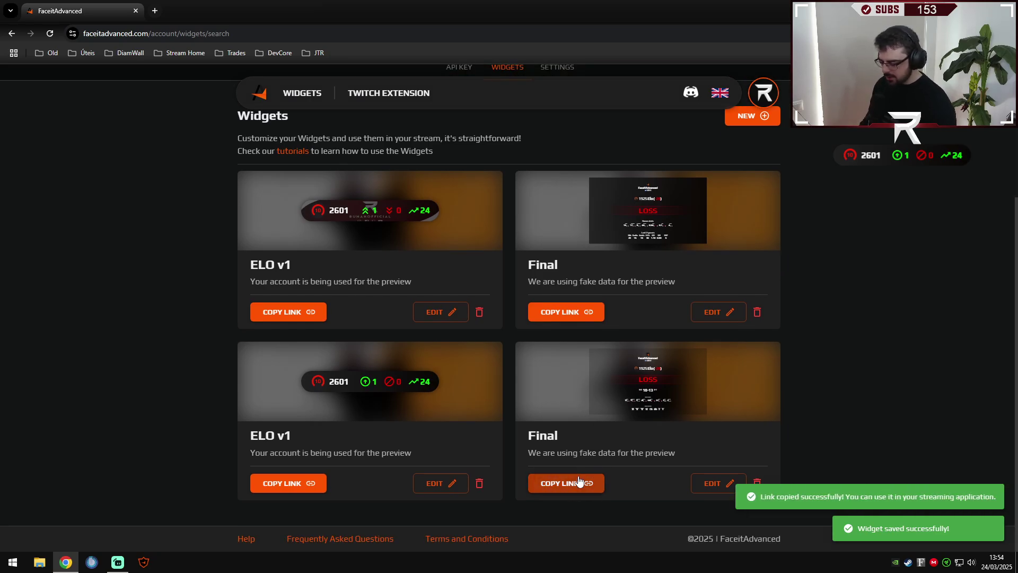
key(alt+Tab)
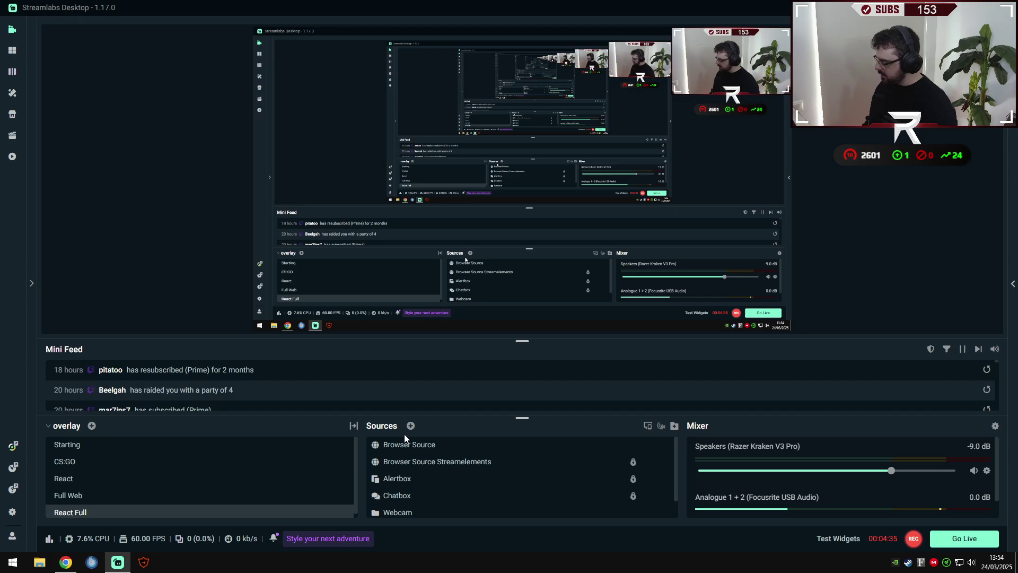
- Add a brand-new Browser Source rather than reusing an existing one
click(411, 426)
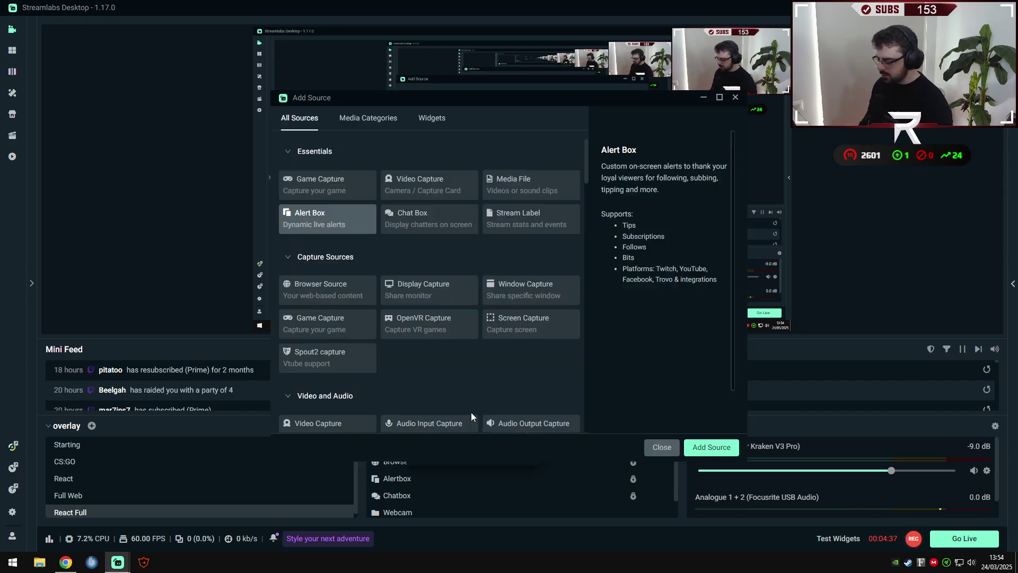
click(318, 298)
click(712, 445)
click(456, 348)
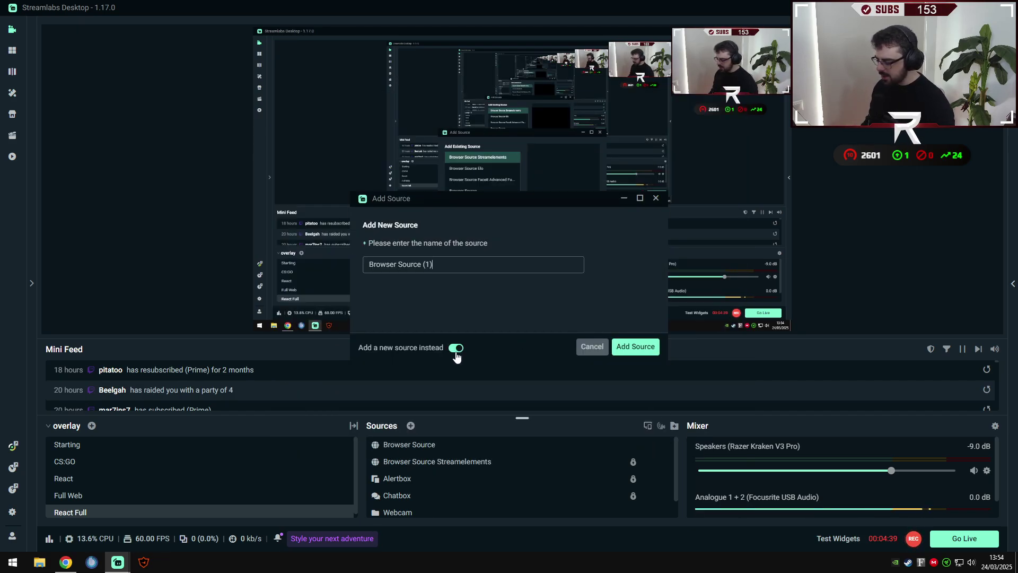
click(636, 346)
- Paste the FaceitAdvanced widget link as the URL and size the source 1920 by 1080
key(ctrl+a)
key(ctrl+v)
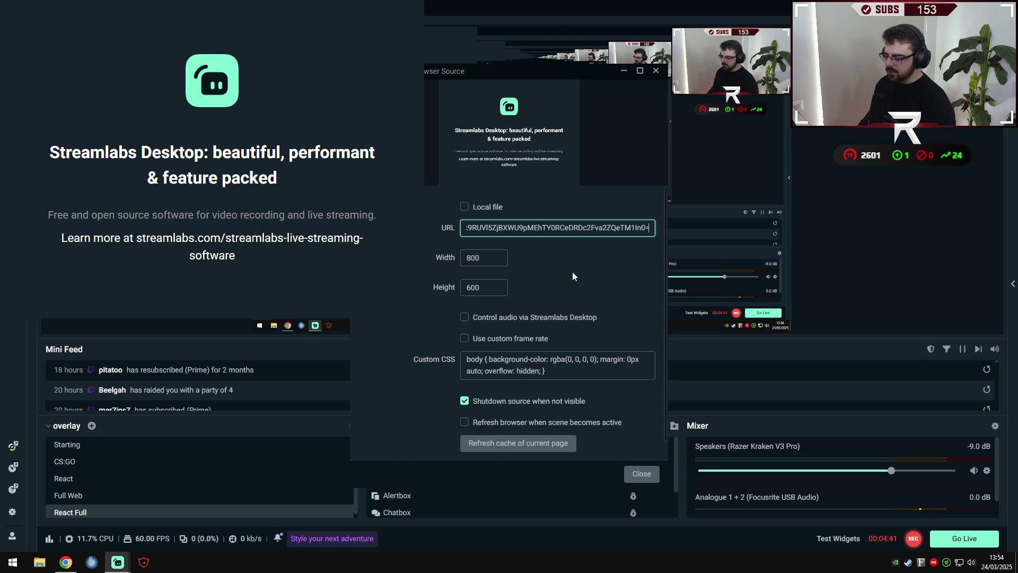
key(Tab)
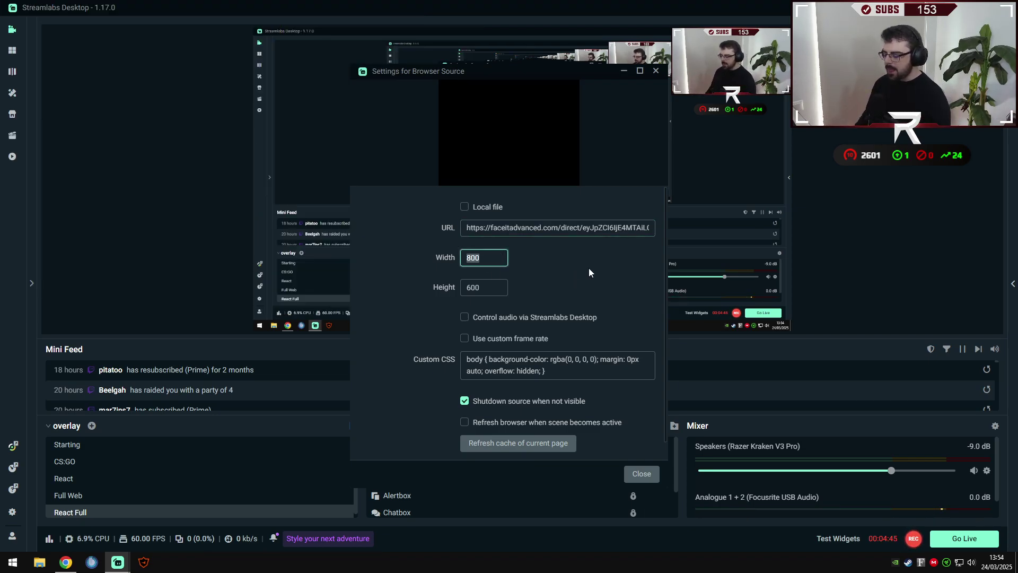
text(1920)
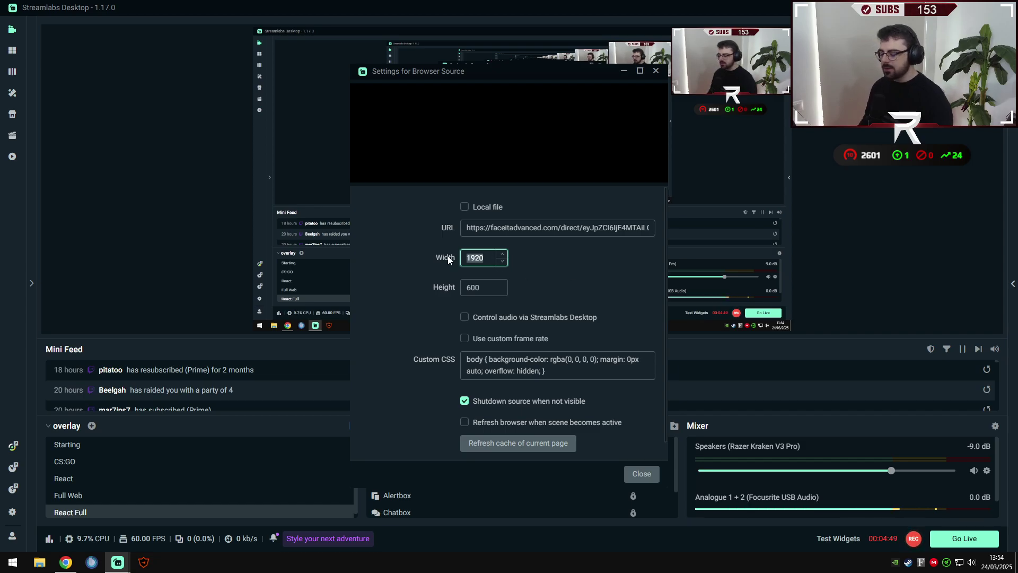
click(548, 277)
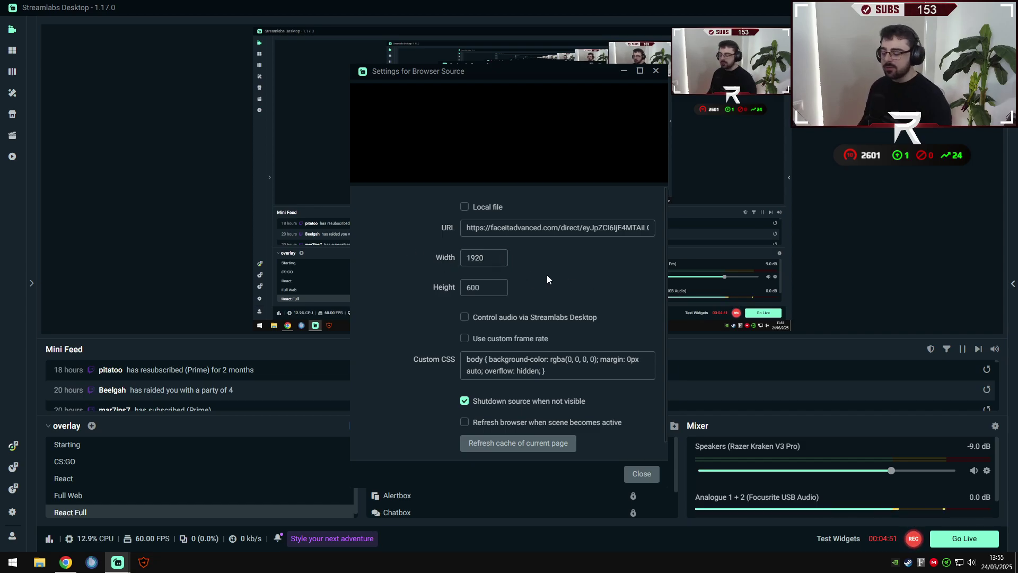
text(1080)
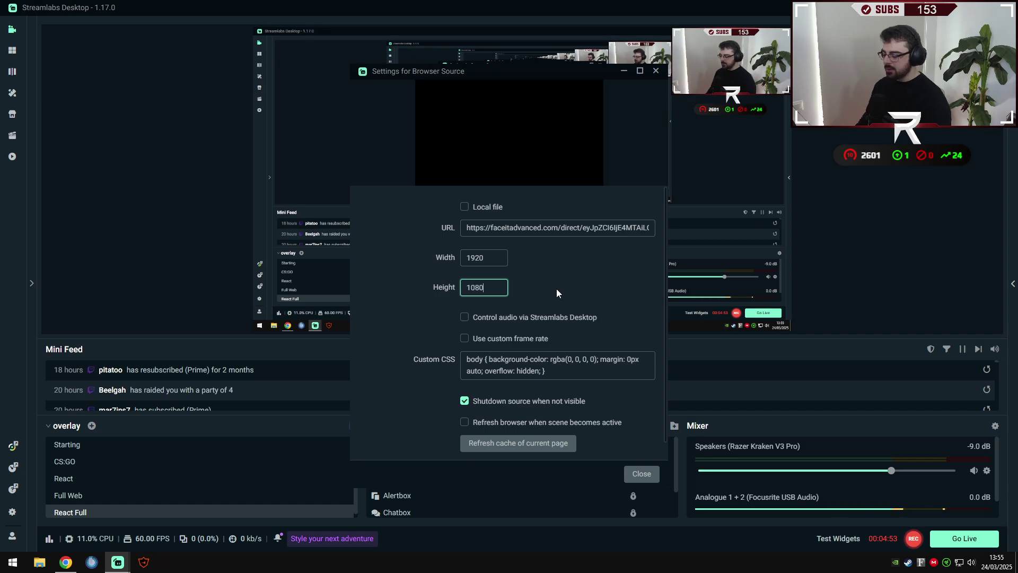
key(shift+Tab)
click(539, 263)
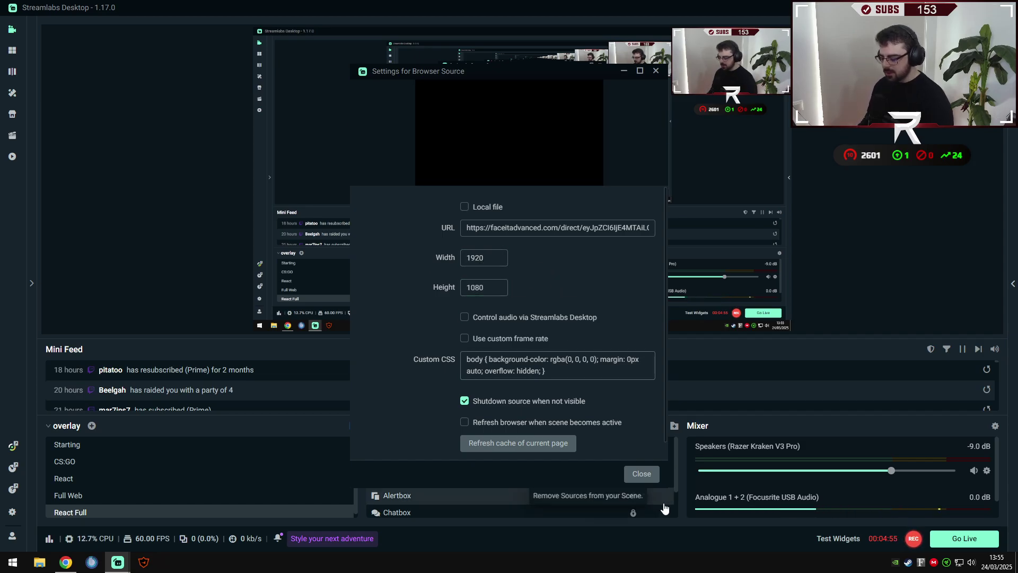
- Close the settings, apply Transform > Stretch to Screen to Browser Source (1), and select it
click(642, 475)
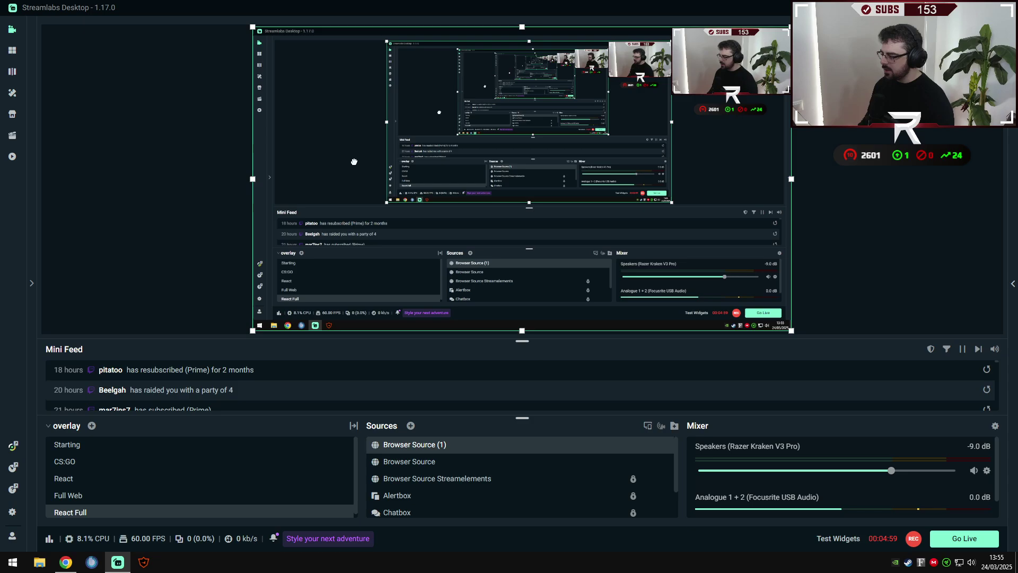
right_click(434, 455)
mouse_move(509, 267)
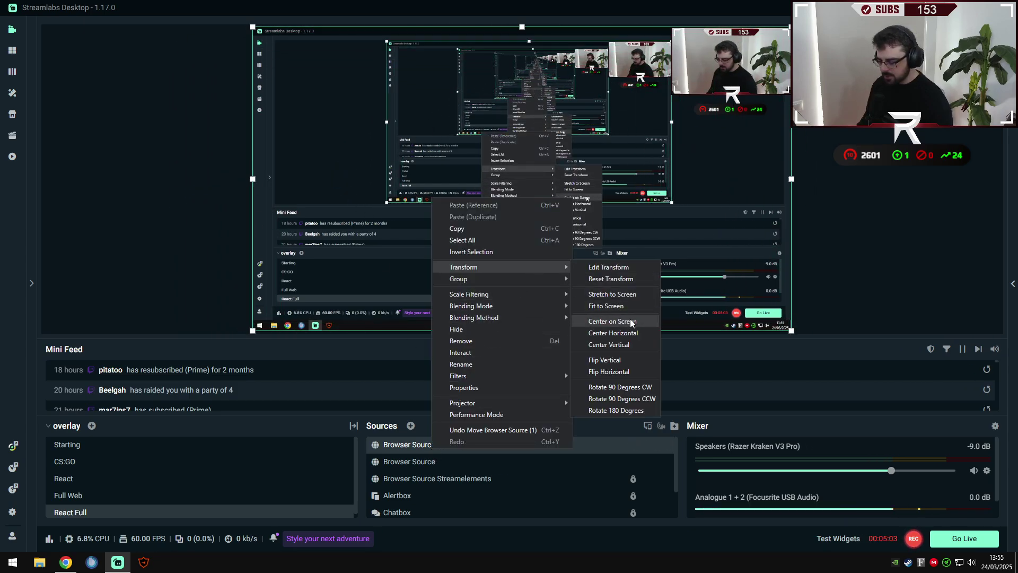
click(635, 296)
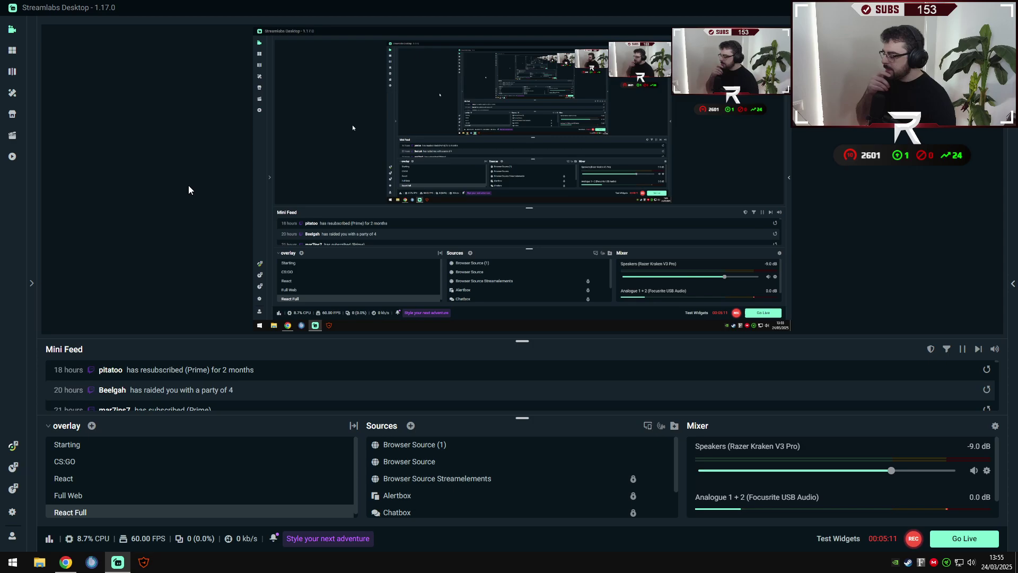
click(431, 444)
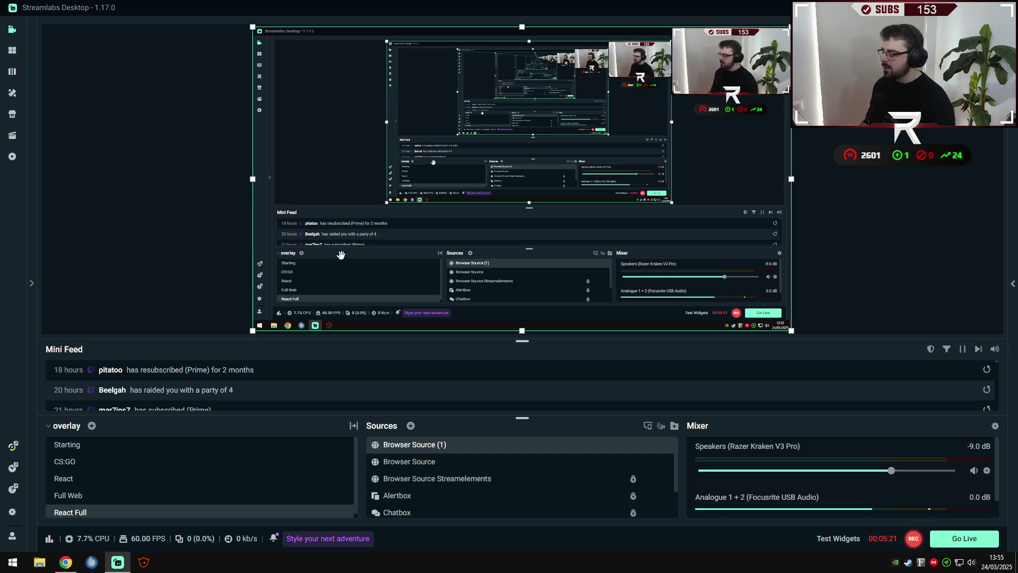
- In a new Chrome tab, play the Twitch channel's most recent broadcast from its Videos page
key(alt+Tab)
key(ctrl+t)
text(twitch.tv/runah)
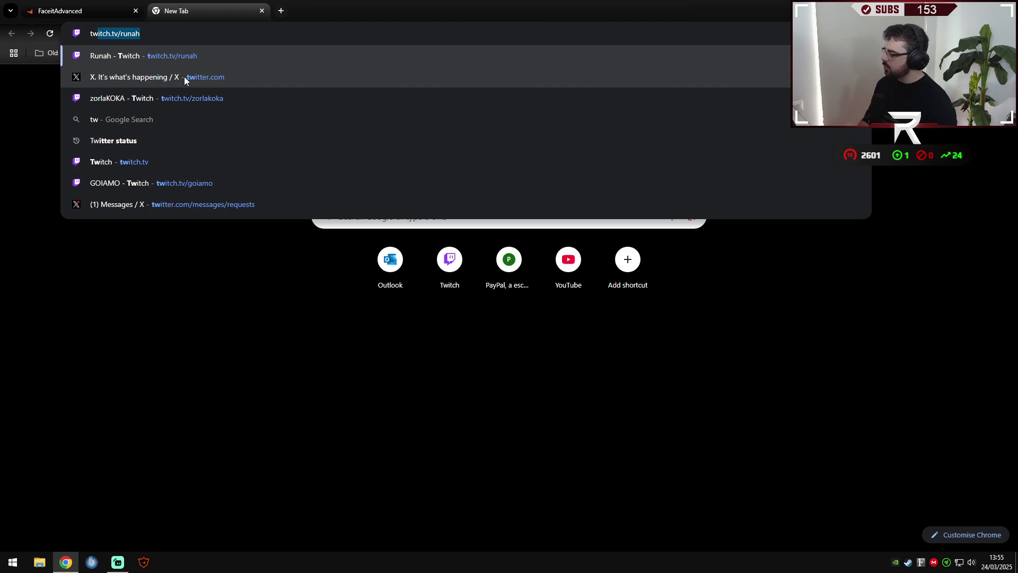
click(231, 58)
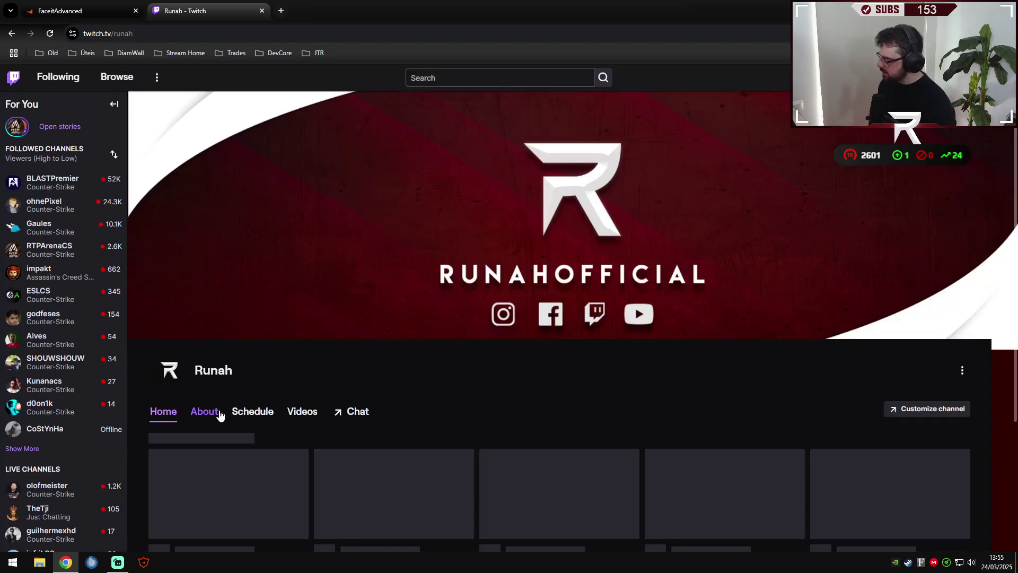
scroll(239, 382, down, 3)
click(298, 255)
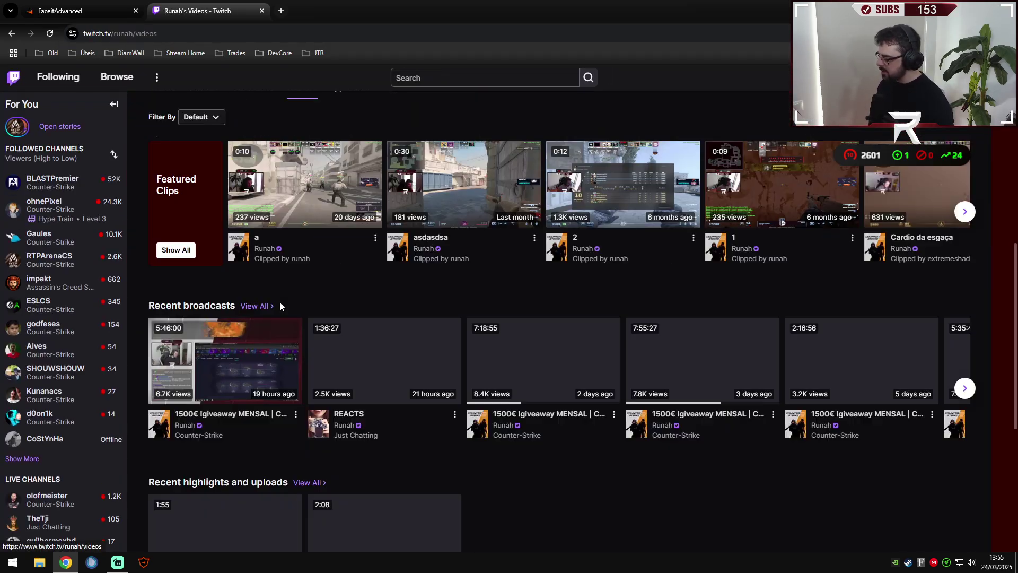
click(239, 366)
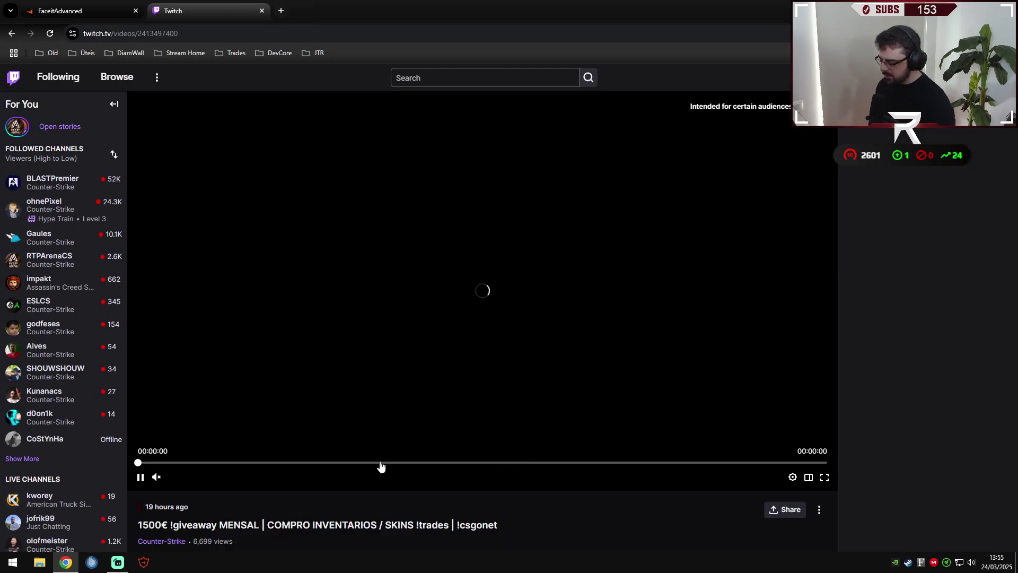
- Pause the VOD near its end on the WIN screen showing 2601 Elo (+24), then return to Streamlabs
click(824, 463)
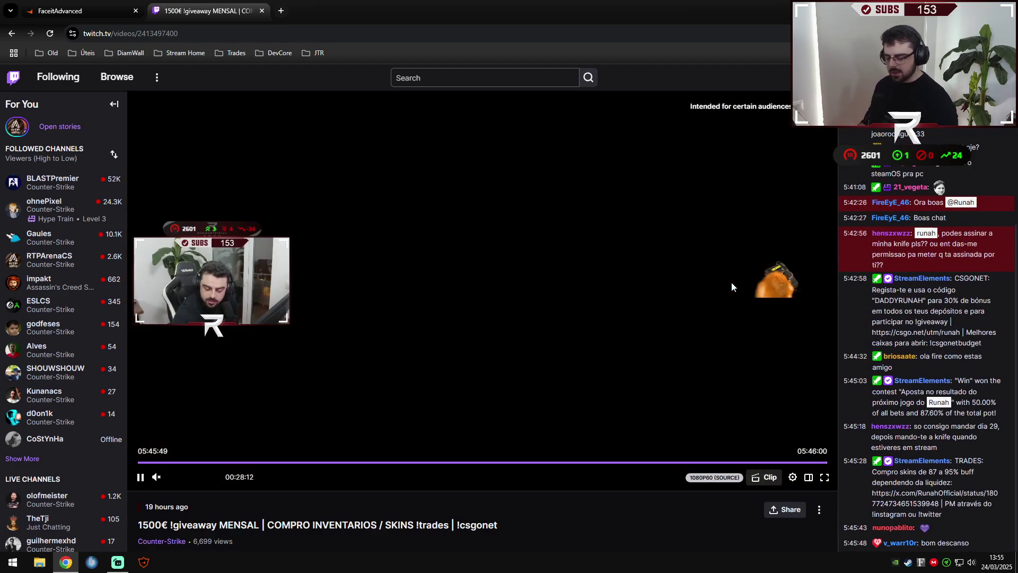
key(Left)
key(Left)
key(Left)
key(Left)
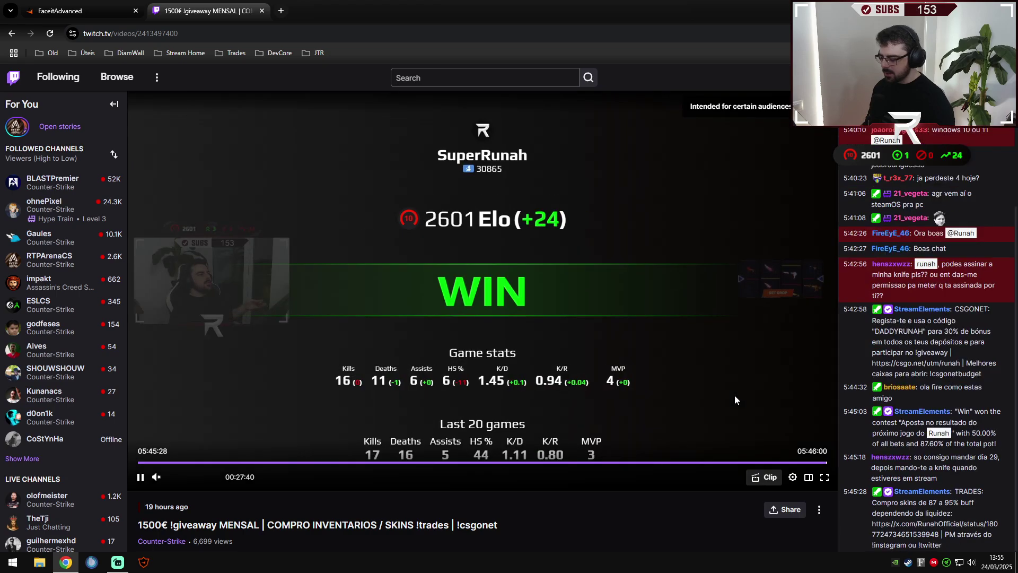
click(732, 403)
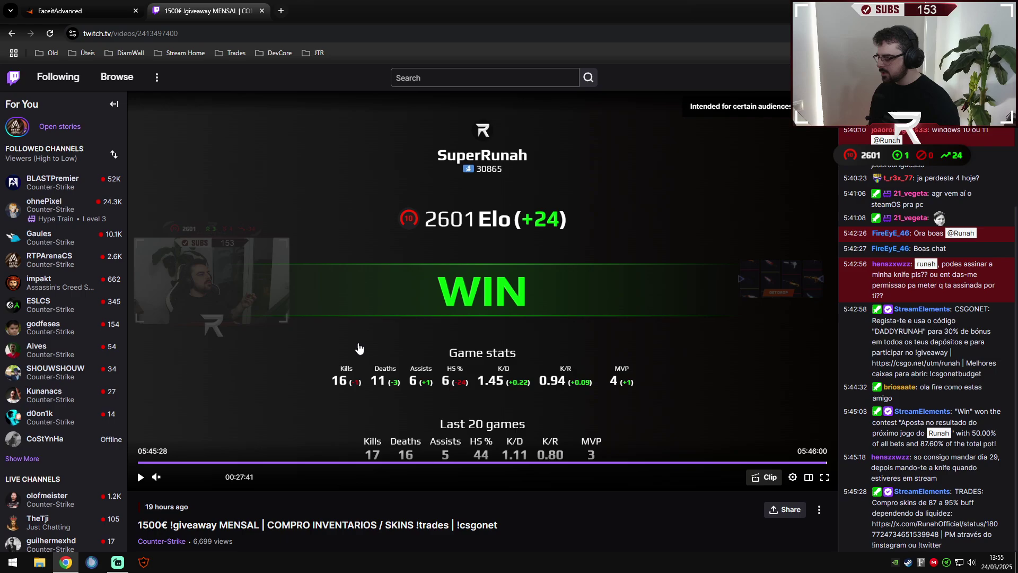
key(alt+Tab)
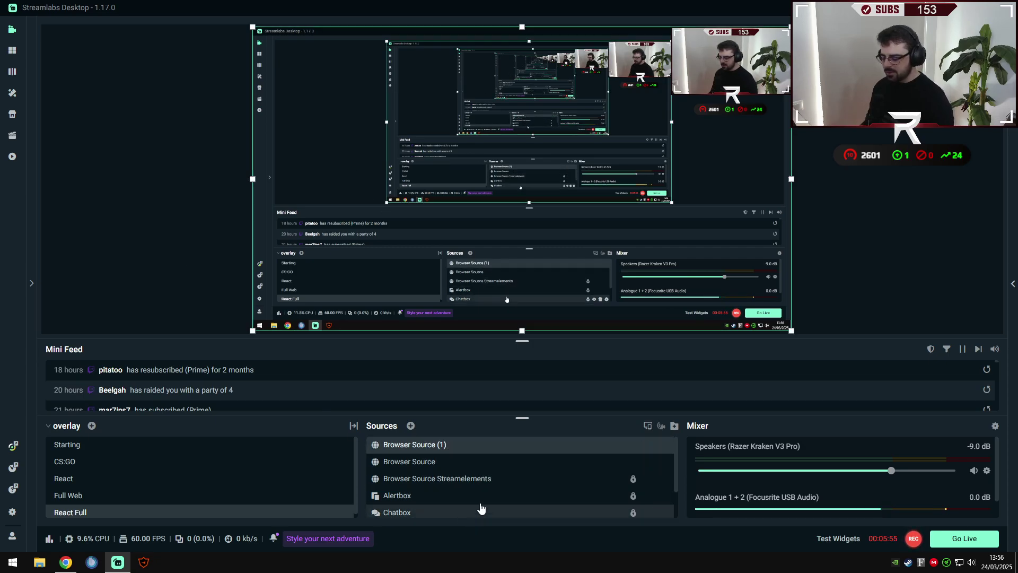
- Delete Browser Source (1) and Browser Source from React Full, then switch to Chrome
click(185, 251)
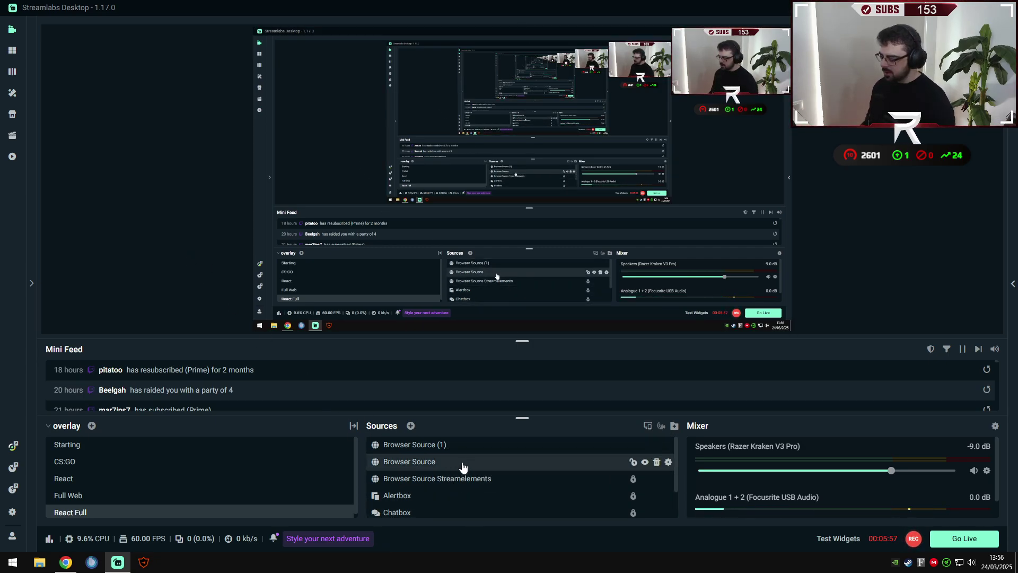
click(487, 450)
key(Delete)
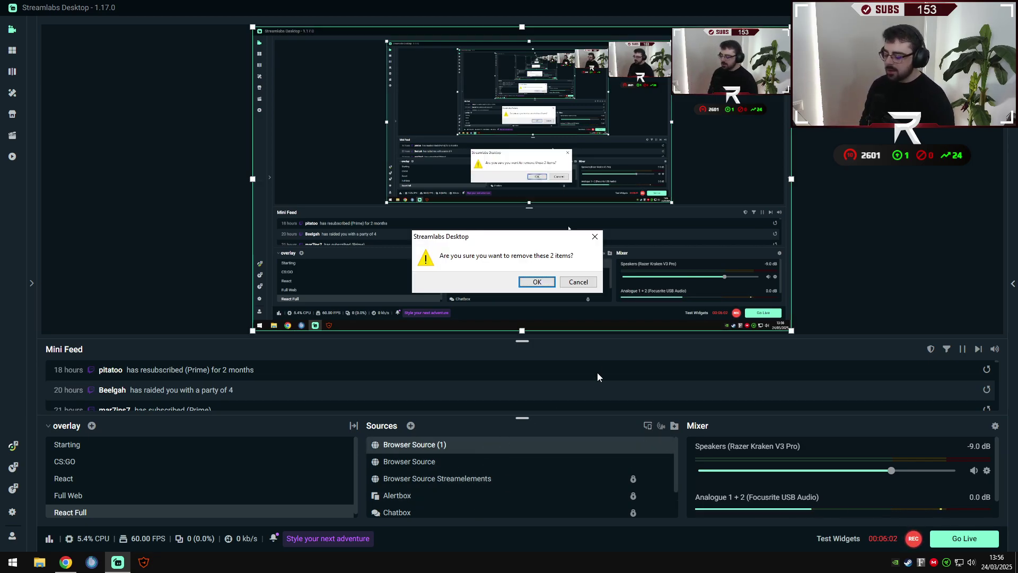
click(537, 281)
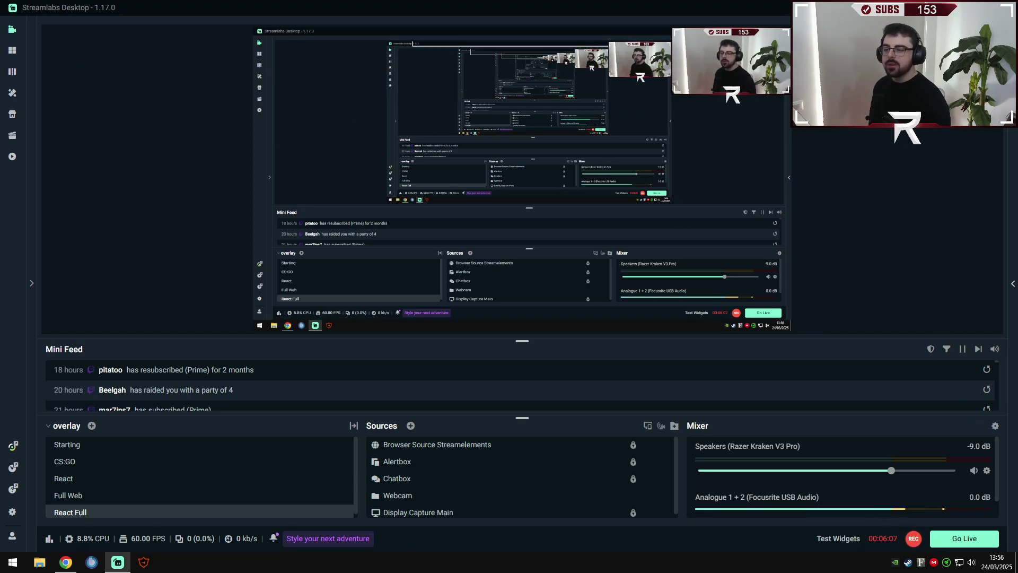
key(alt+Tab)
- Close the Twitch video tab in Chrome
middle_click(147, 15)
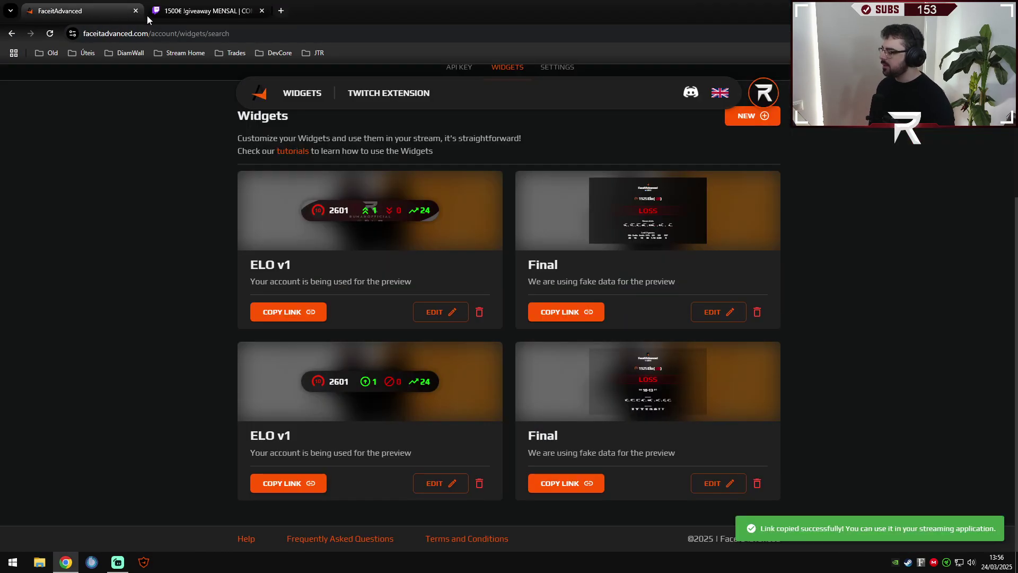